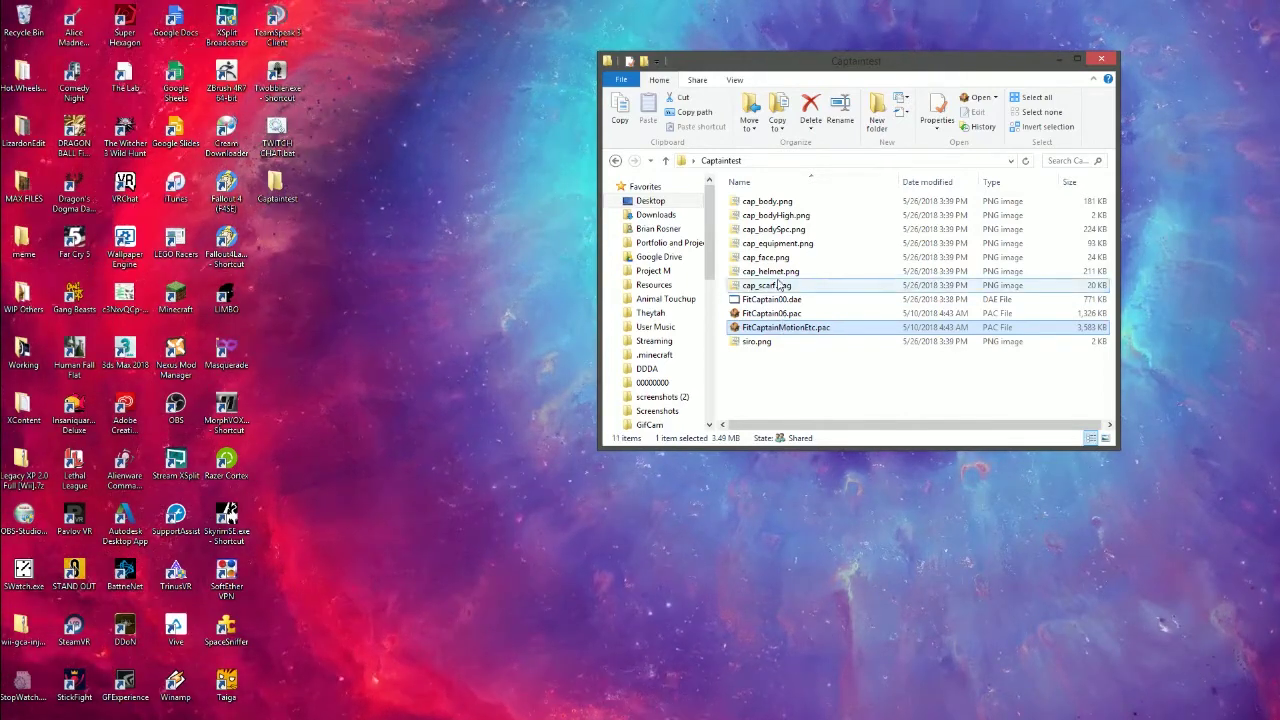
# Show the files in the Captaintest folder as large icons and select FitCaptainMotionEtc.pac
pyautogui.click(736, 80)
pyautogui.click(800, 100)
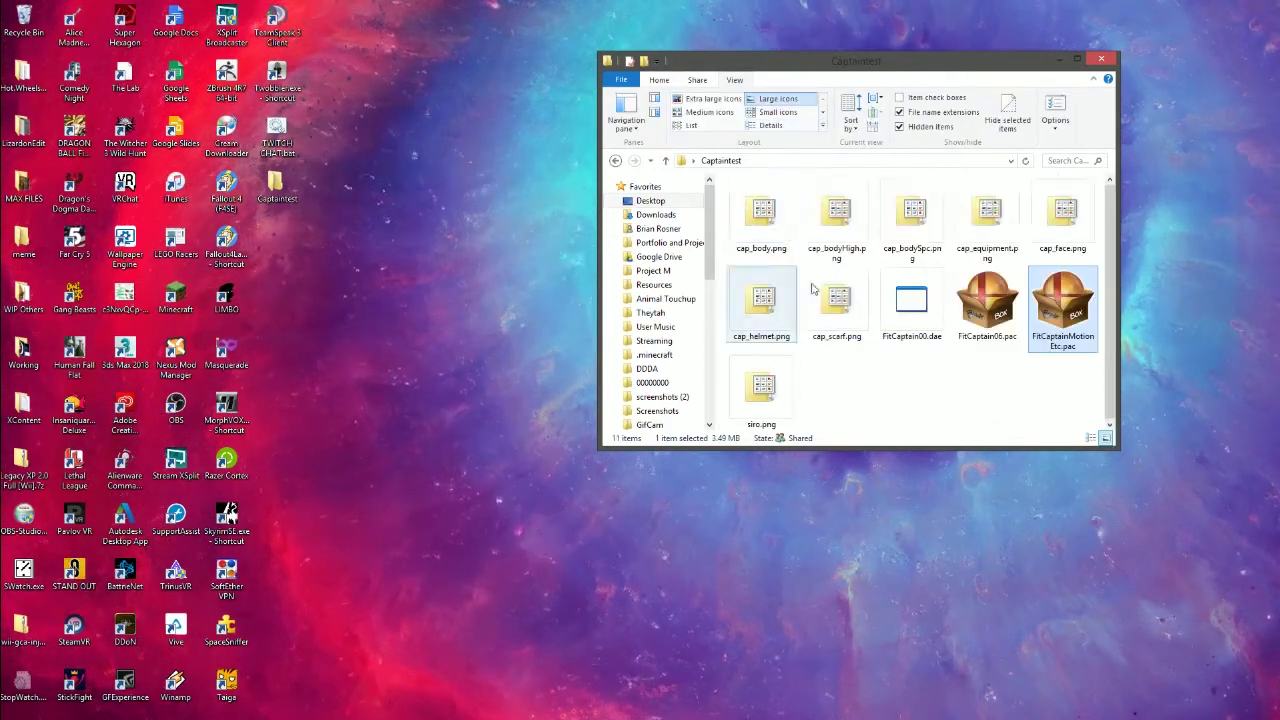
pyautogui.click(950, 391)
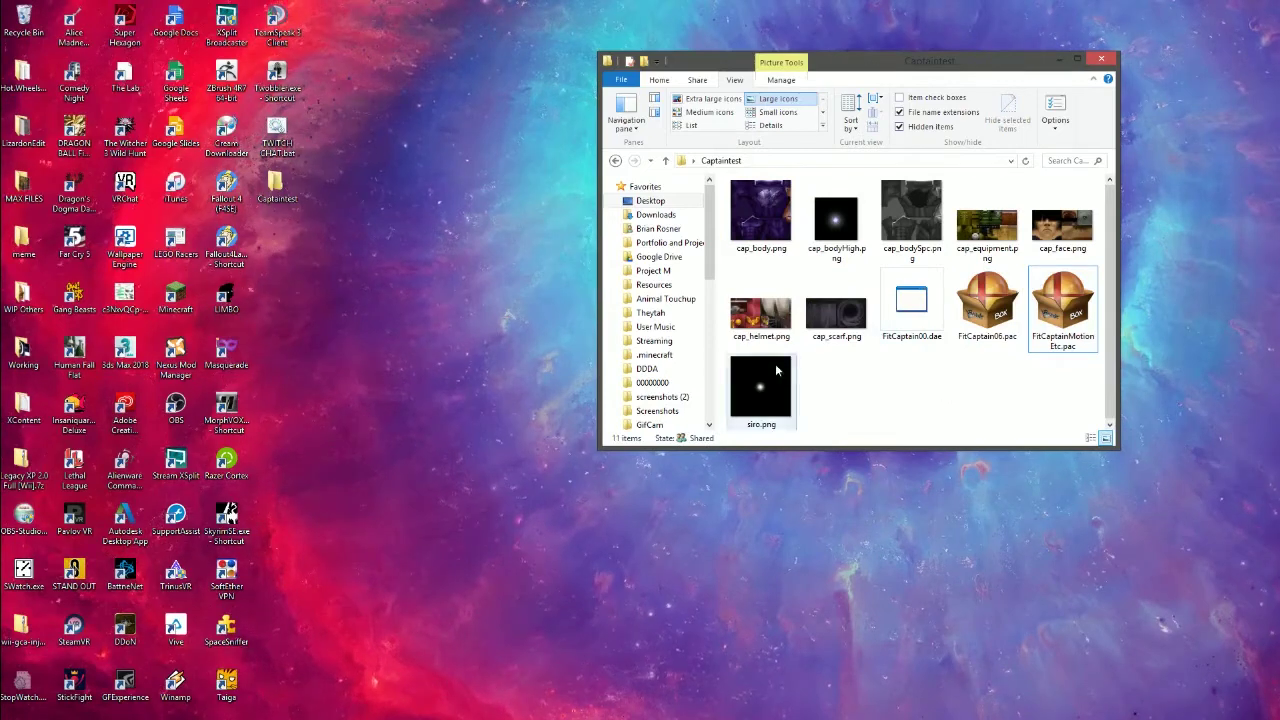
pyautogui.click(1078, 337)
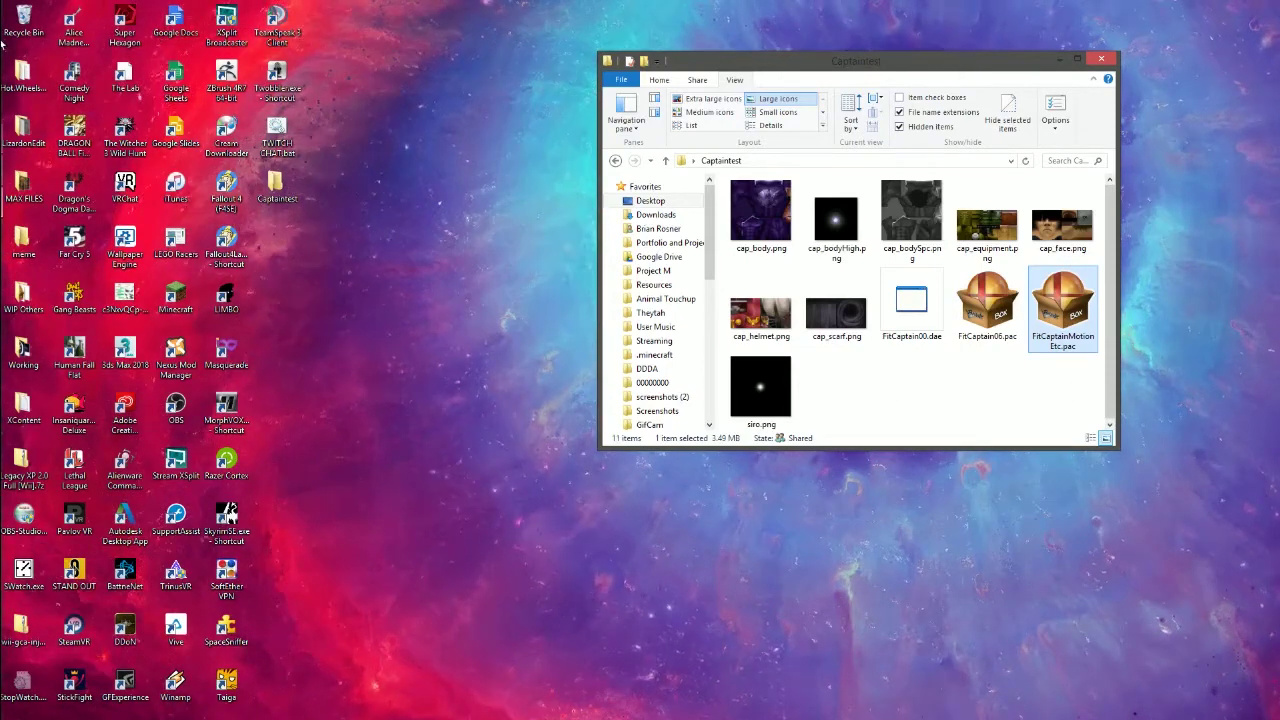
# Switch to 3ds Max and examine the box figure built around the imported skeleton
pyautogui.click(20, 170)
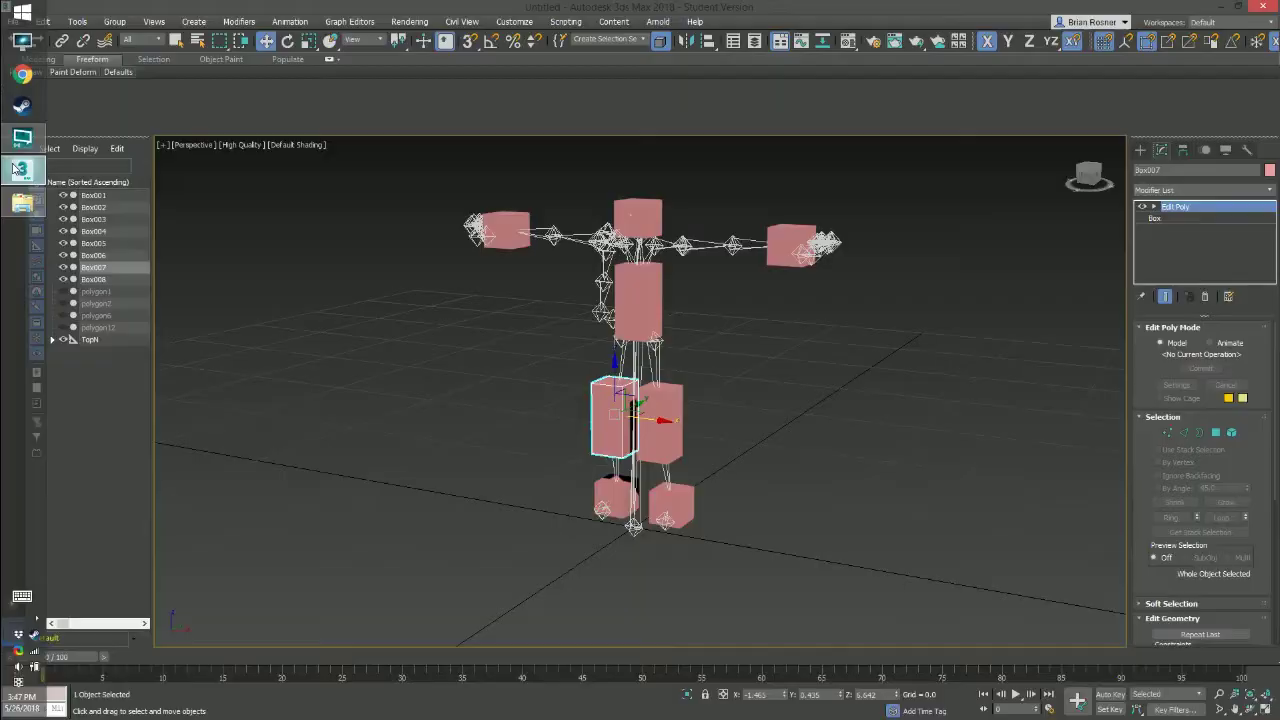
pyautogui.moveTo(386, 311); pyautogui.dragTo(502, 275, button='middle')
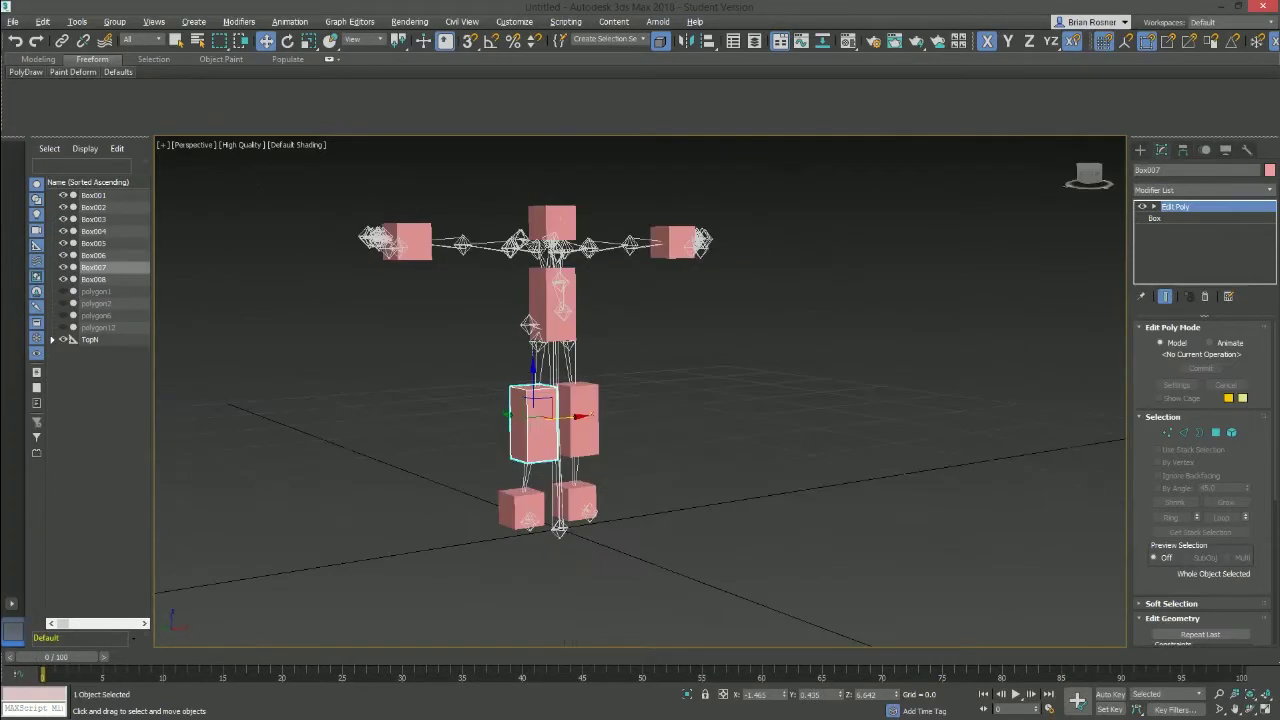
pyautogui.scroll(2, 457, 309)
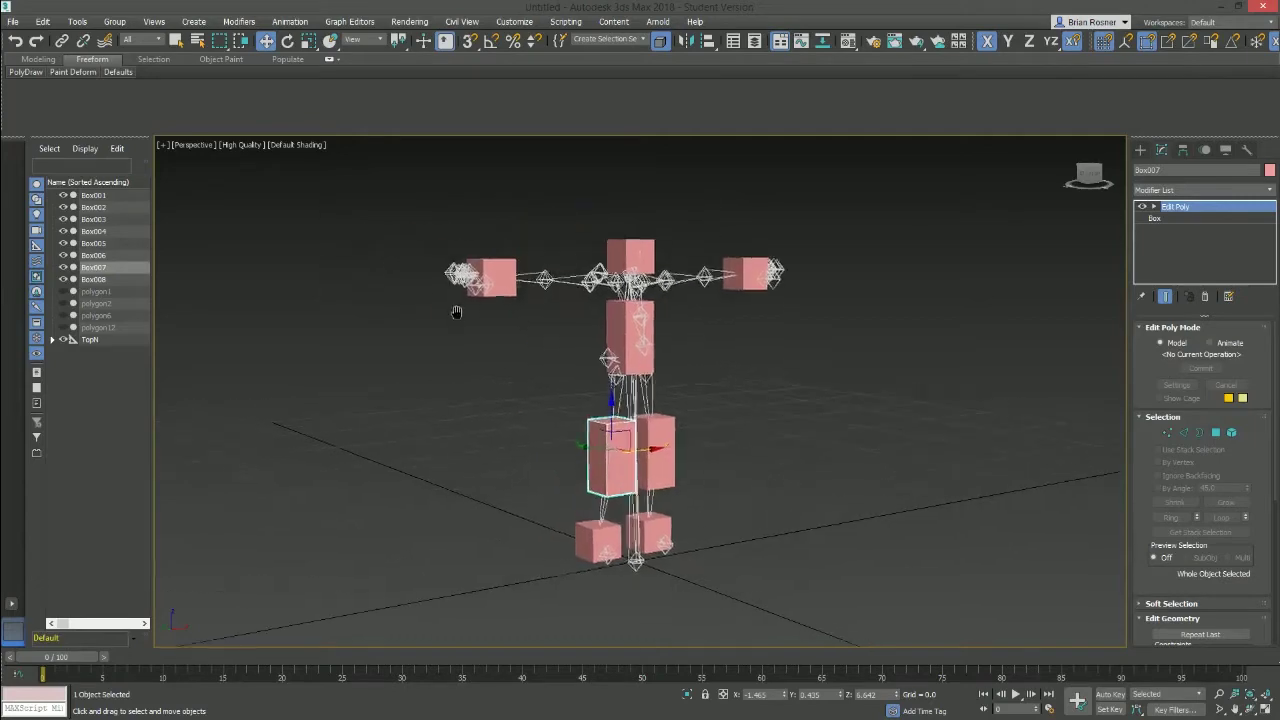
pyautogui.scroll(2, 548, 353)
pyautogui.keyDown('alt'); pyautogui.moveTo(548, 352); pyautogui.dragTo(766, 323, button='middle'); pyautogui.keyUp('alt')
pyautogui.moveTo(710, 501); pyautogui.dragTo(720, 423, button='middle')
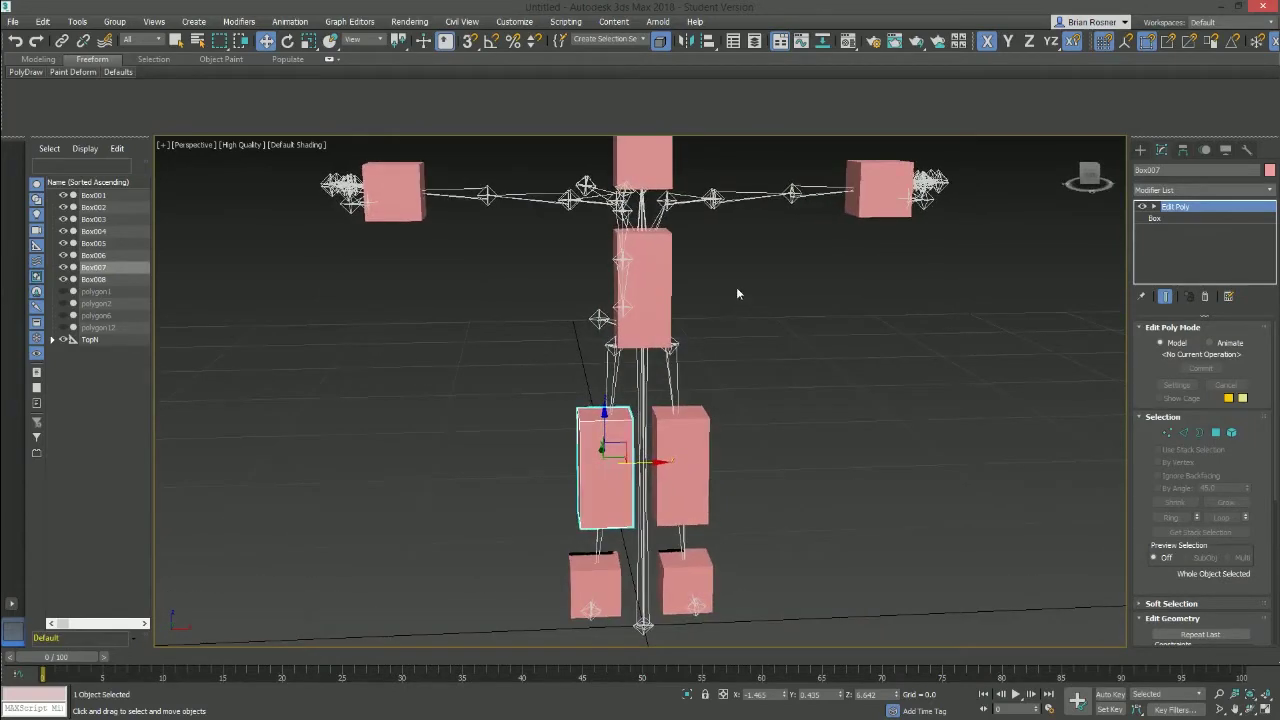
pyautogui.moveTo(841, 284)
pyautogui.keyDown('alt'); pyautogui.mouseDown(button='middle')
pyautogui.moveTo(791, 306)
pyautogui.moveTo(686, 286)
pyautogui.moveTo(828, 279)
pyautogui.mouseUp(button='middle'); pyautogui.keyUp('alt')
# Apply a Skin modifier to Box006, the cube at the figure's left hand
pyautogui.click(808, 242)
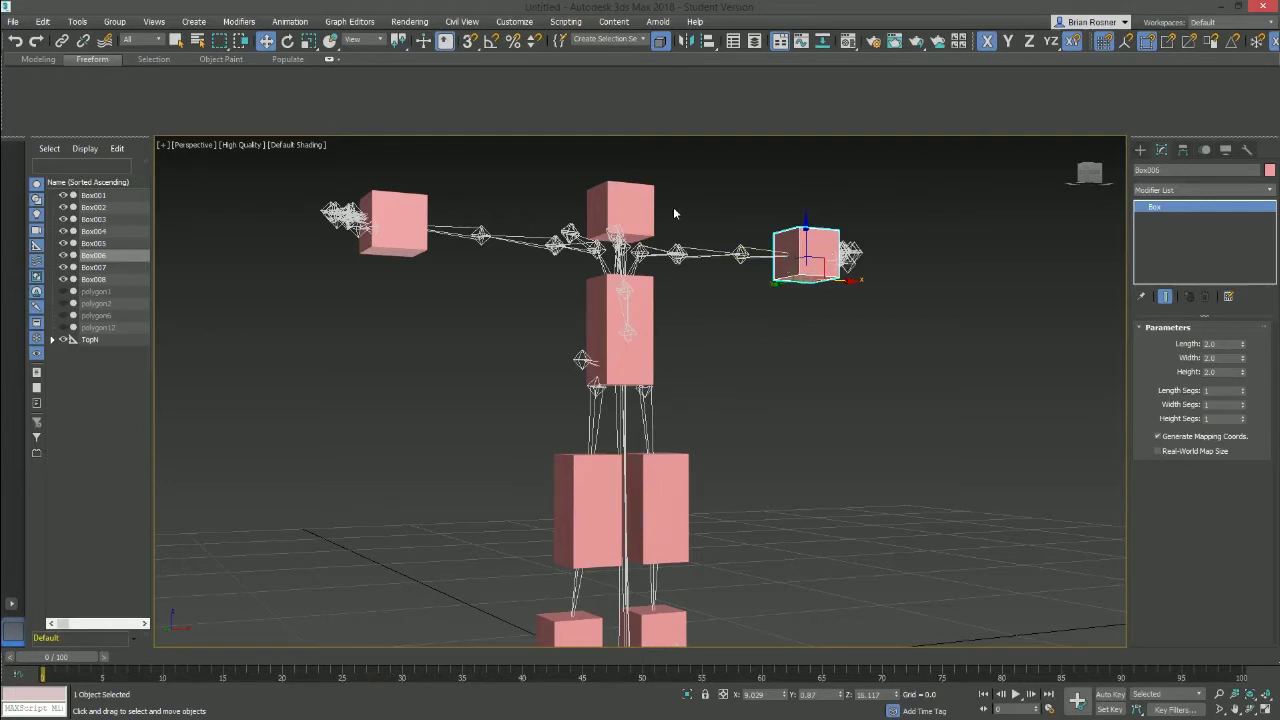
pyautogui.click(1275, 193)
pyautogui.write('skin')
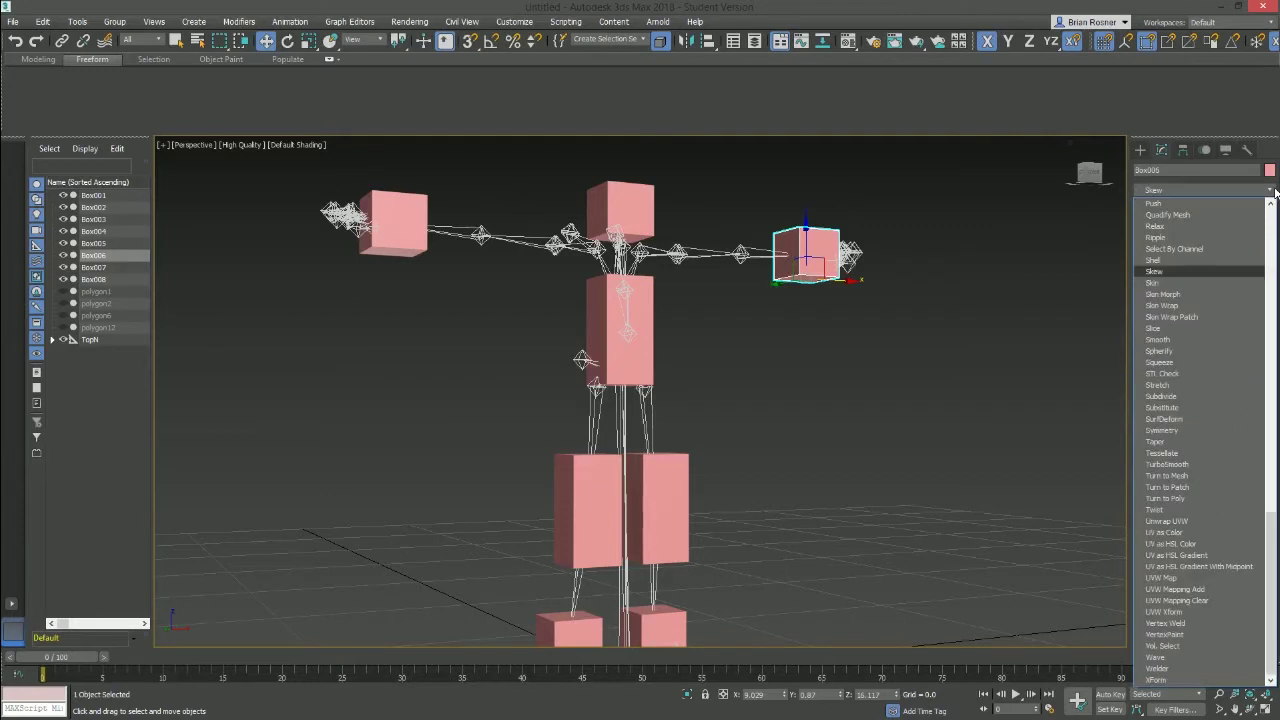
pyautogui.press('Return')
pyautogui.click(1275, 192)
pyautogui.scroll(-3, 1275, 192)
pyautogui.click(1275, 192)
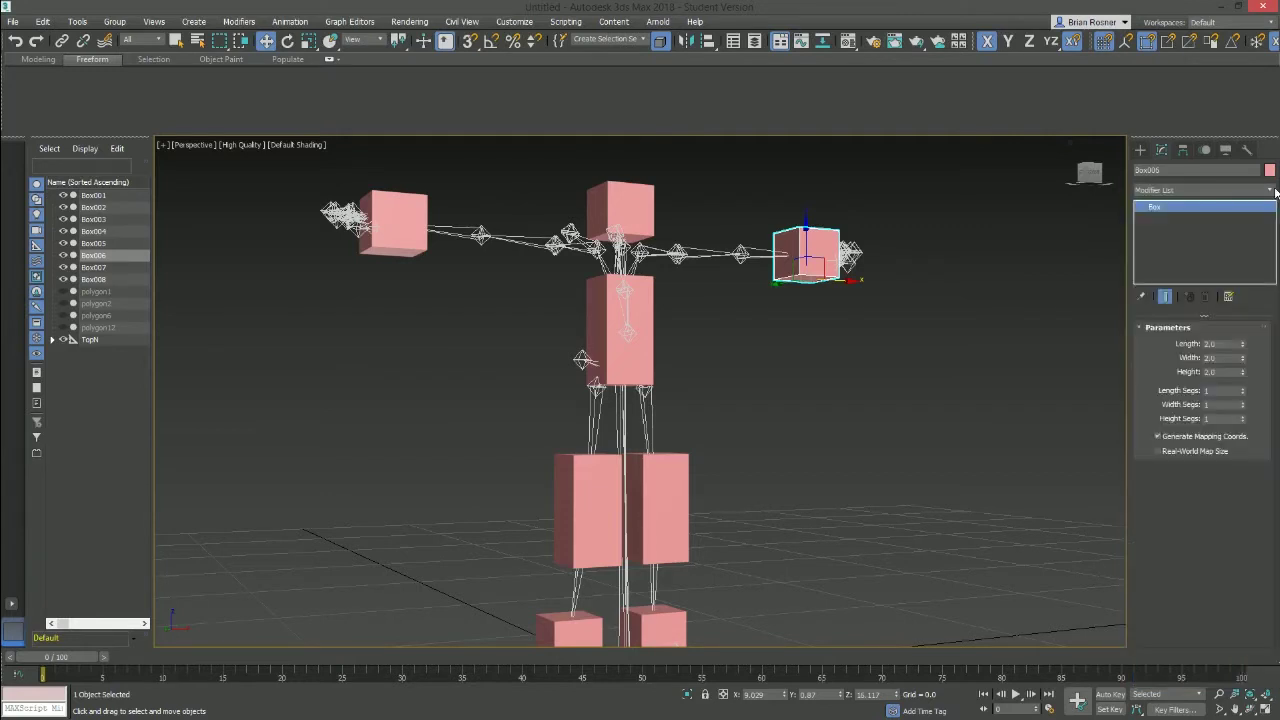
pyautogui.click(1275, 192)
pyautogui.write('kin')
pyautogui.press('Return')
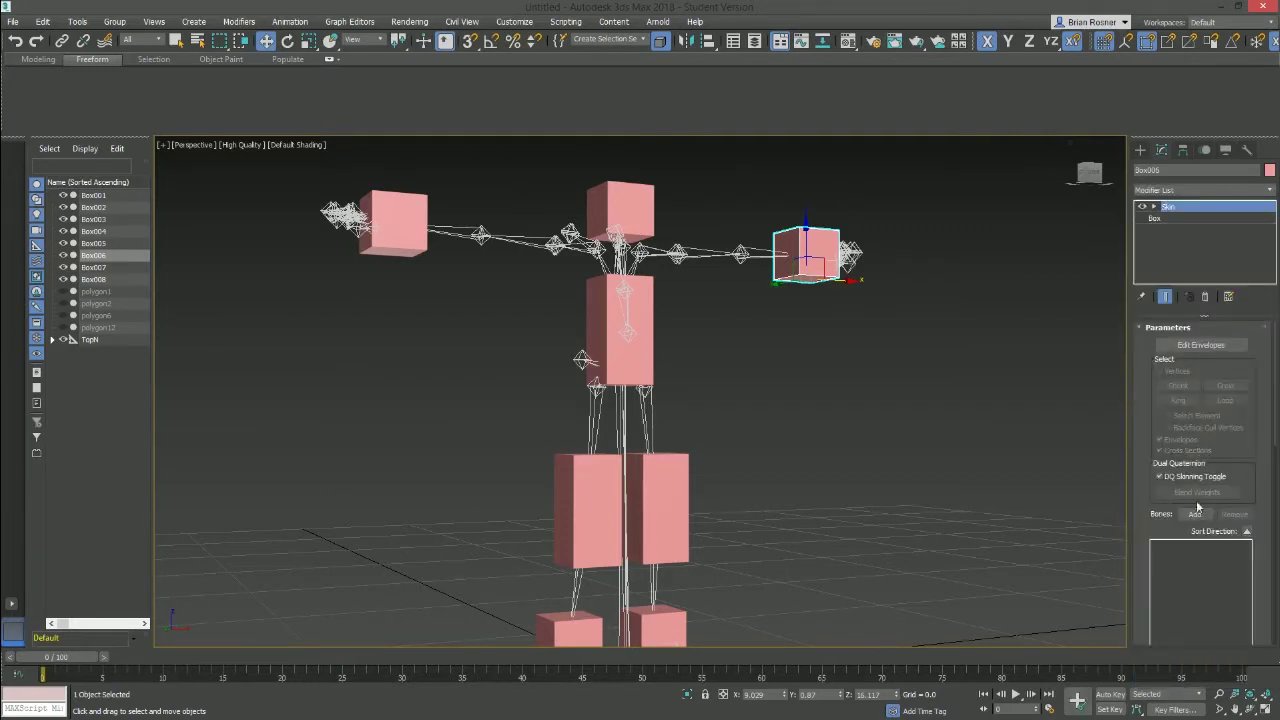
# Add all bones of the TopN hierarchy to the Skin modifier of Box006
pyautogui.click(1197, 516)
pyautogui.moveTo(1140, 464); pyautogui.dragTo(1142, 403)
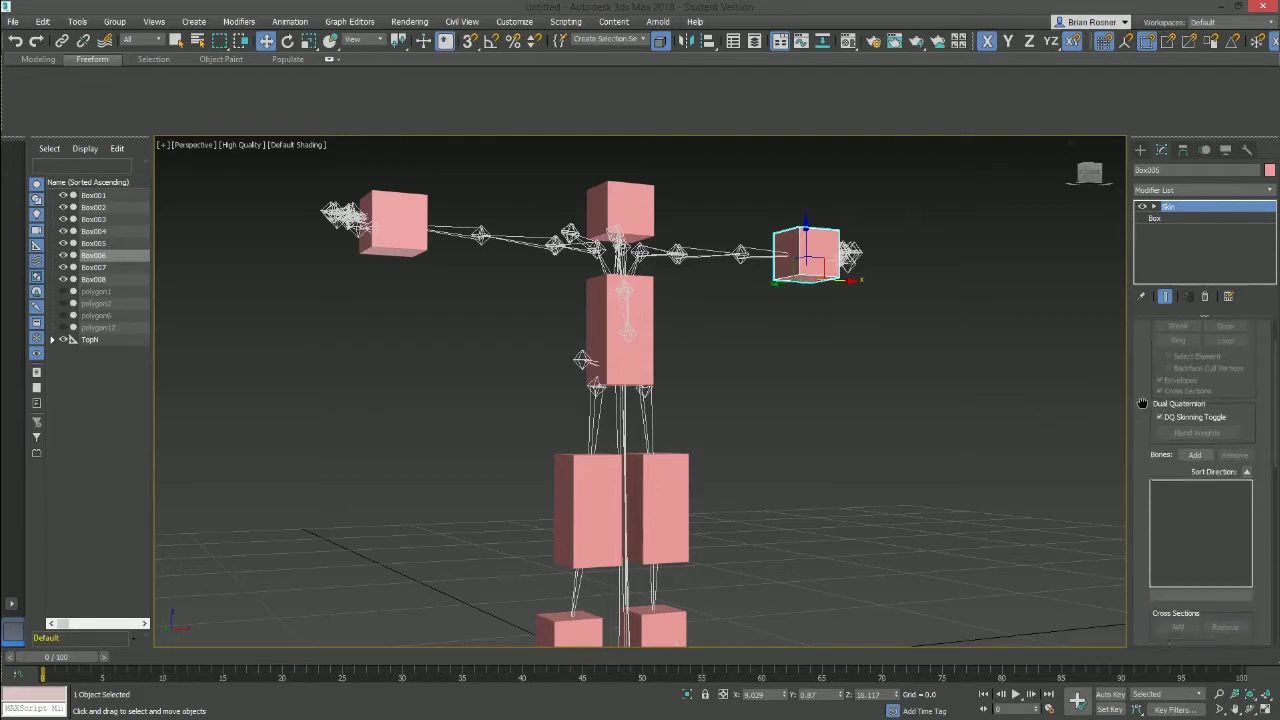
pyautogui.click(1195, 455)
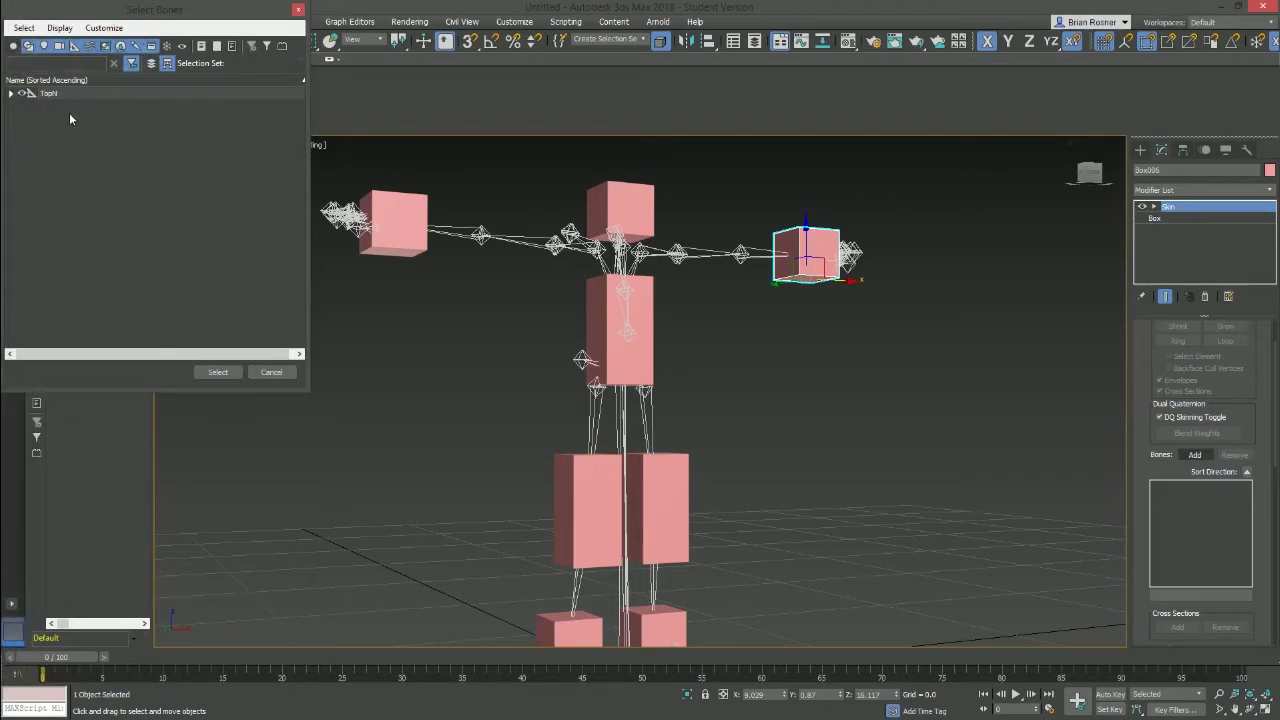
pyautogui.hotkey('ctrl', 'a')
pyautogui.scroll(-3, 164, 242)
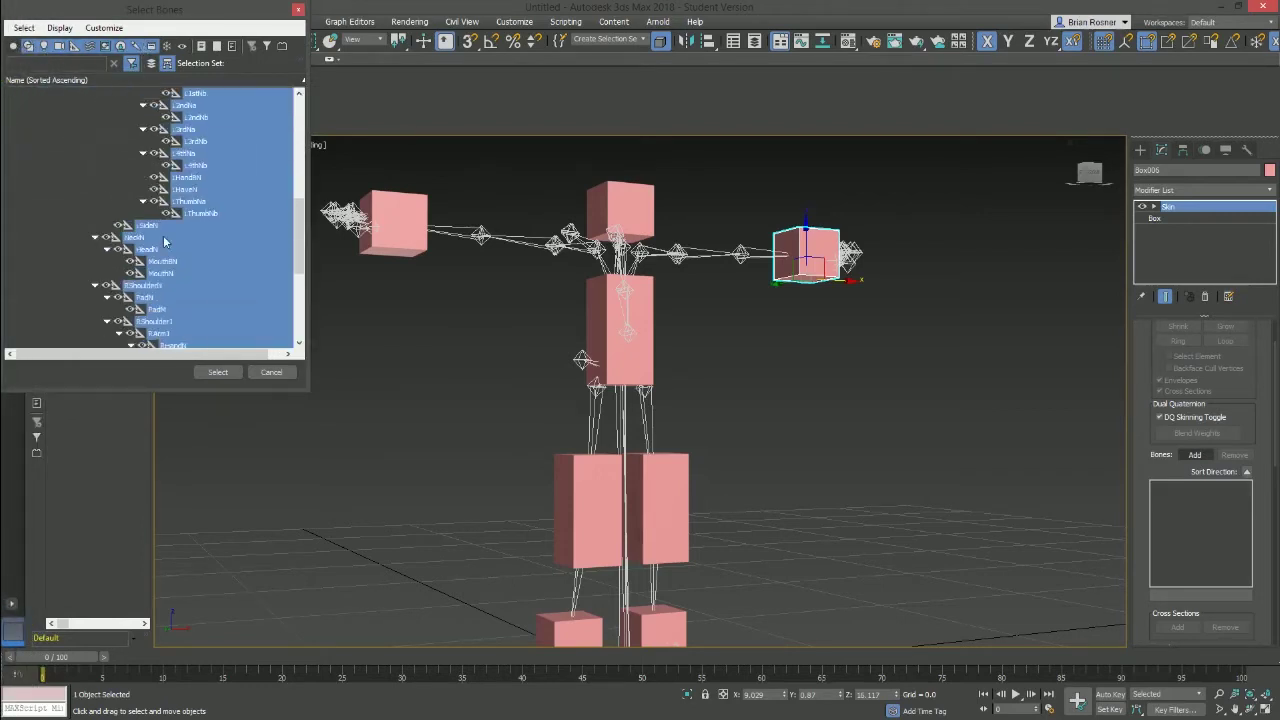
pyautogui.click(216, 372)
pyautogui.scroll(2, 1148, 350)
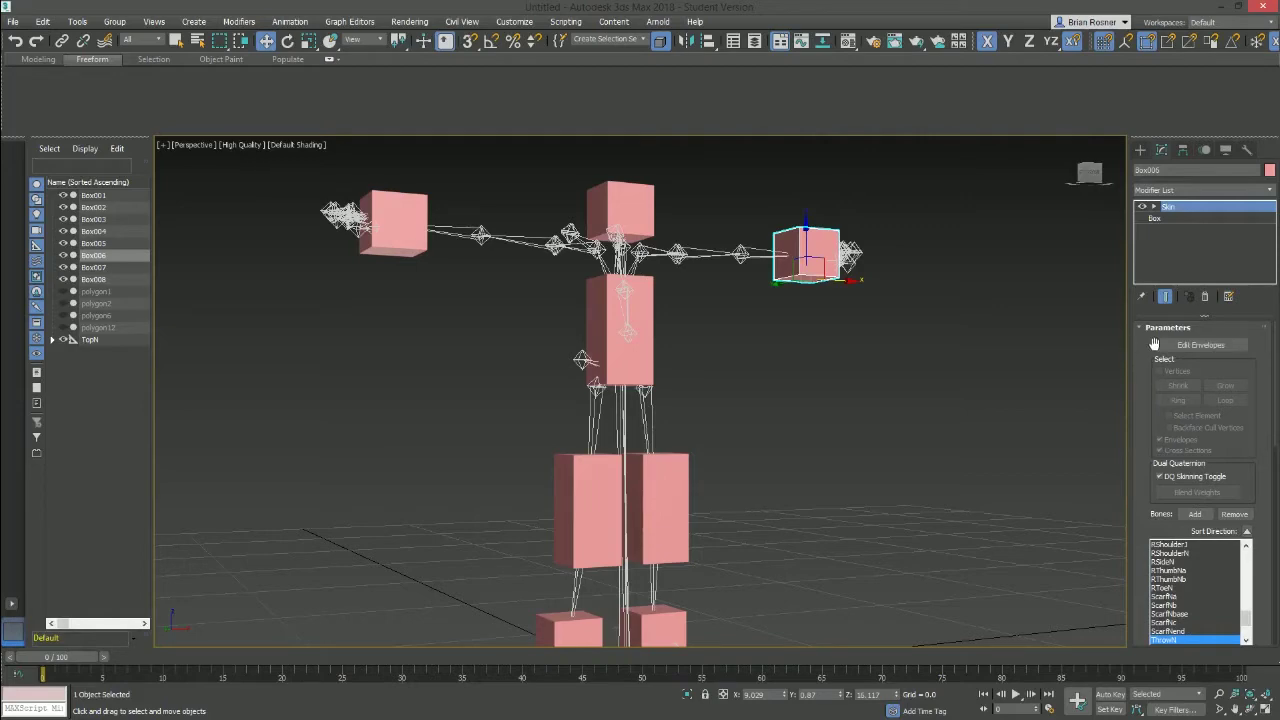
# Start editing the skin envelopes of Box006 and select the LHandN bone's envelope
pyautogui.click(1186, 345)
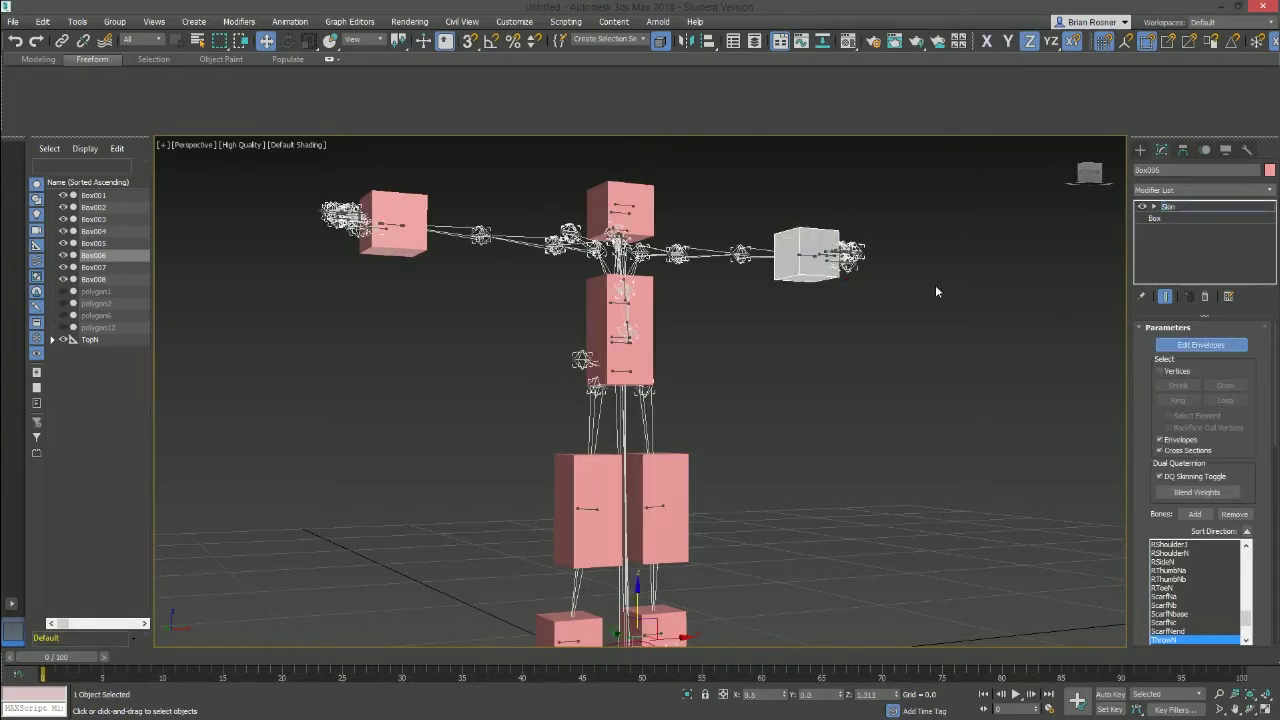
pyautogui.keyDown('alt'); pyautogui.moveTo(935, 290); pyautogui.dragTo(806, 357, button='middle'); pyautogui.keyUp('alt')
pyautogui.scroll(5, 800, 300)
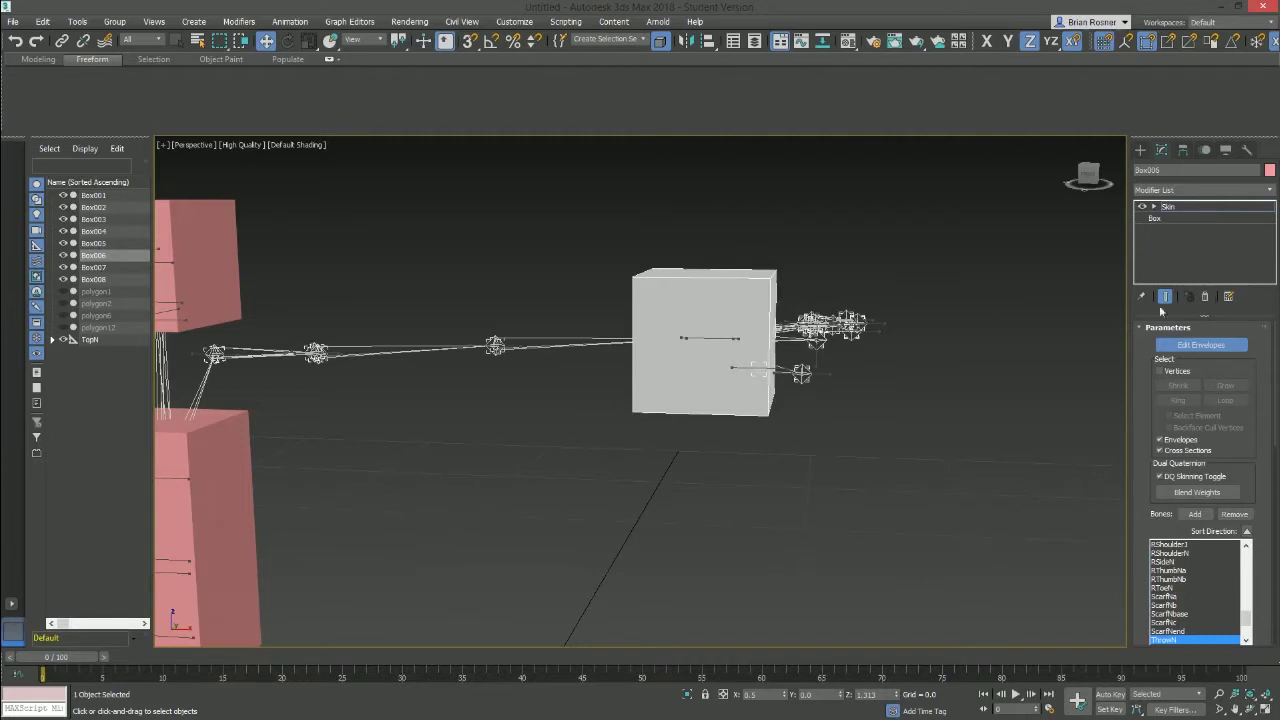
pyautogui.keyDown('alt'); pyautogui.moveTo(858, 275); pyautogui.dragTo(862, 350, button='middle'); pyautogui.keyUp('alt')
pyautogui.click(728, 451)
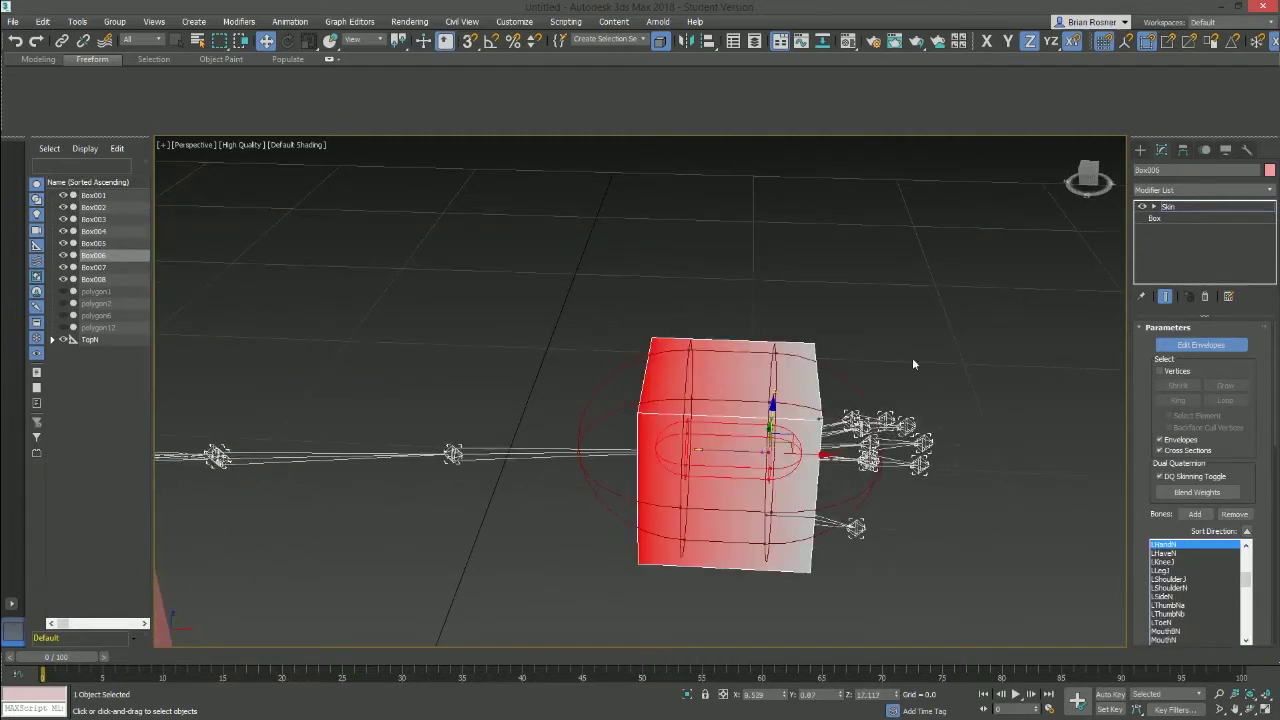
pyautogui.moveTo(908, 337); pyautogui.dragTo(768, 231, button='middle')
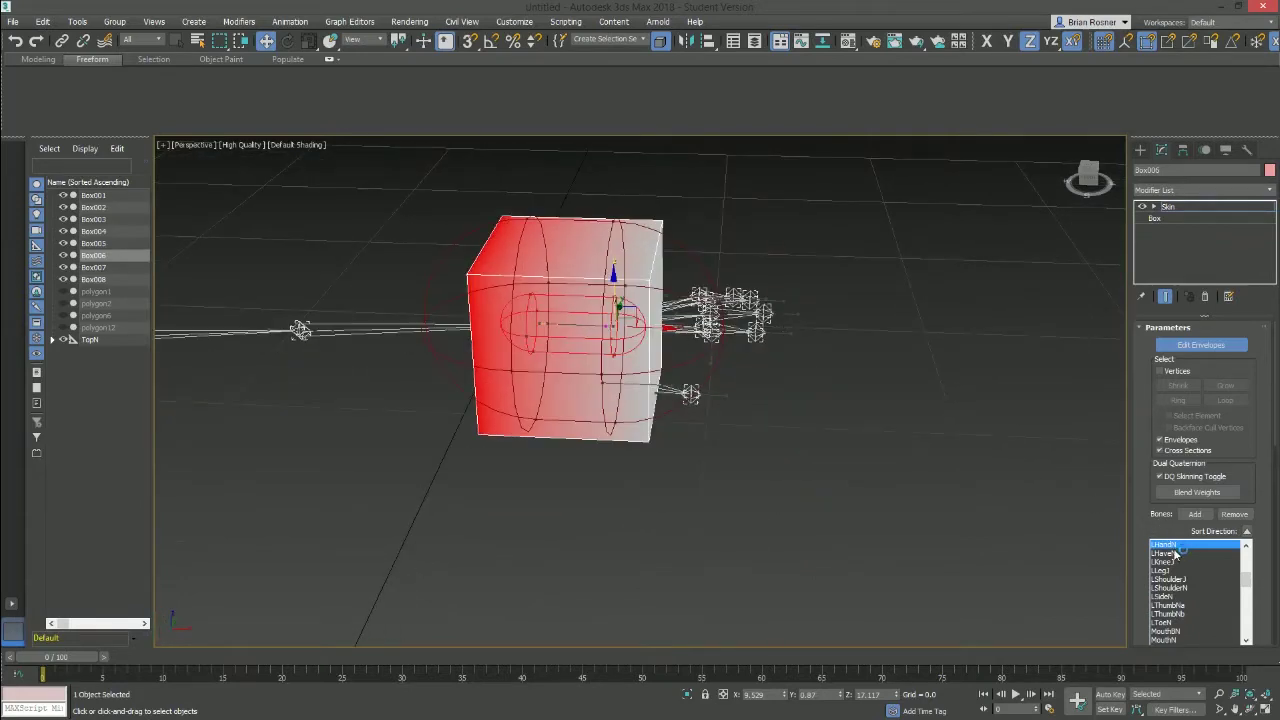
# Open the Weight Tool and weight all vertices of Box006 to LHandN with a value of 1
pyautogui.rightClick(934, 355)
pyautogui.click(893, 361)
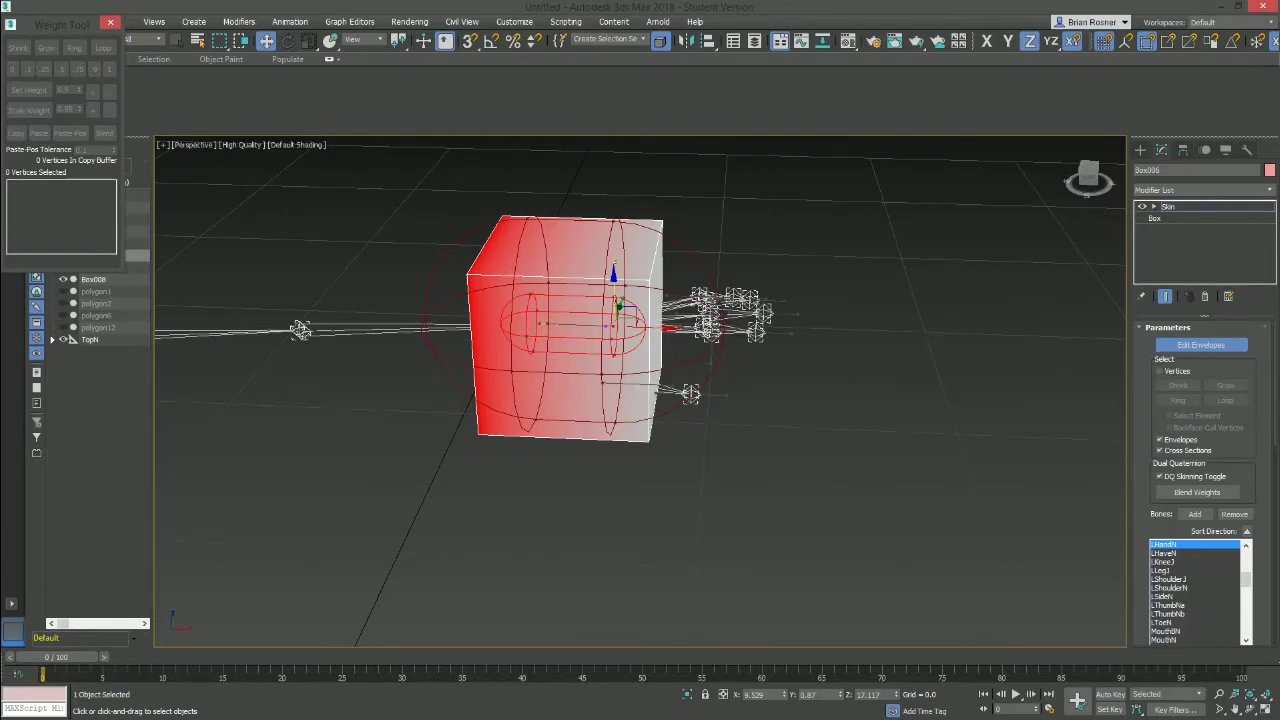
pyautogui.hotkey('ctrl', 'a')
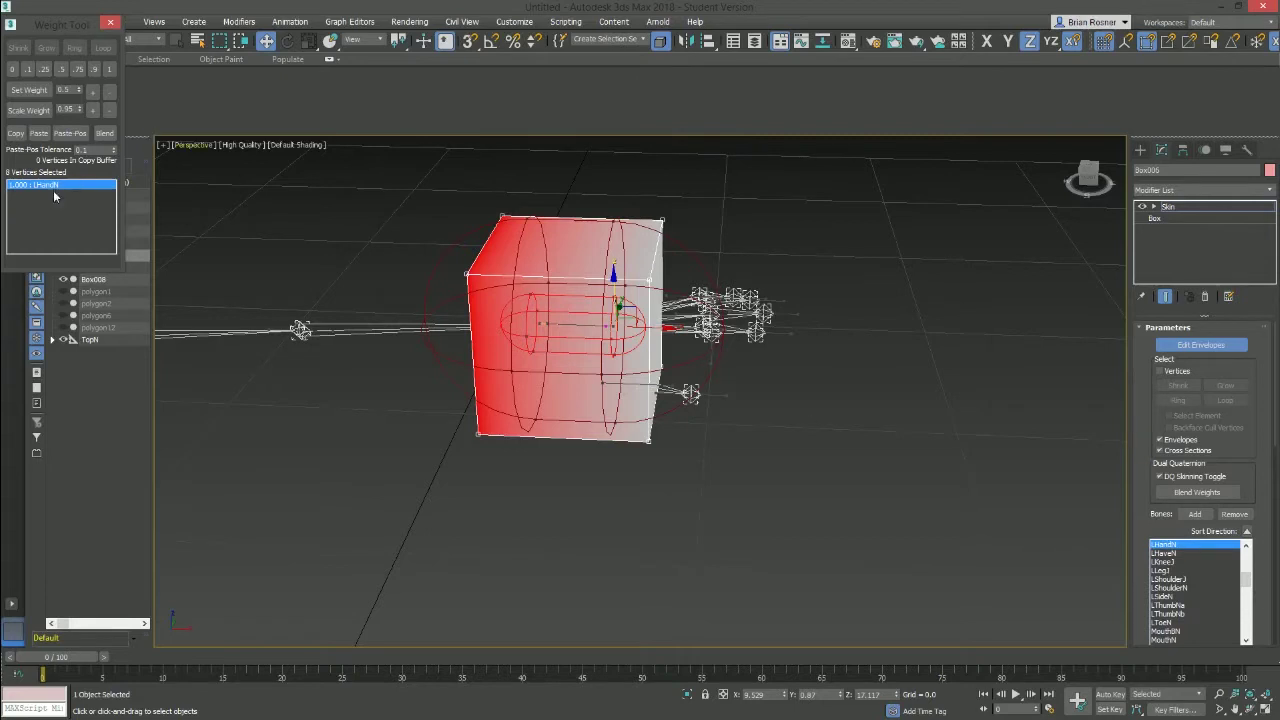
pyautogui.click(109, 69)
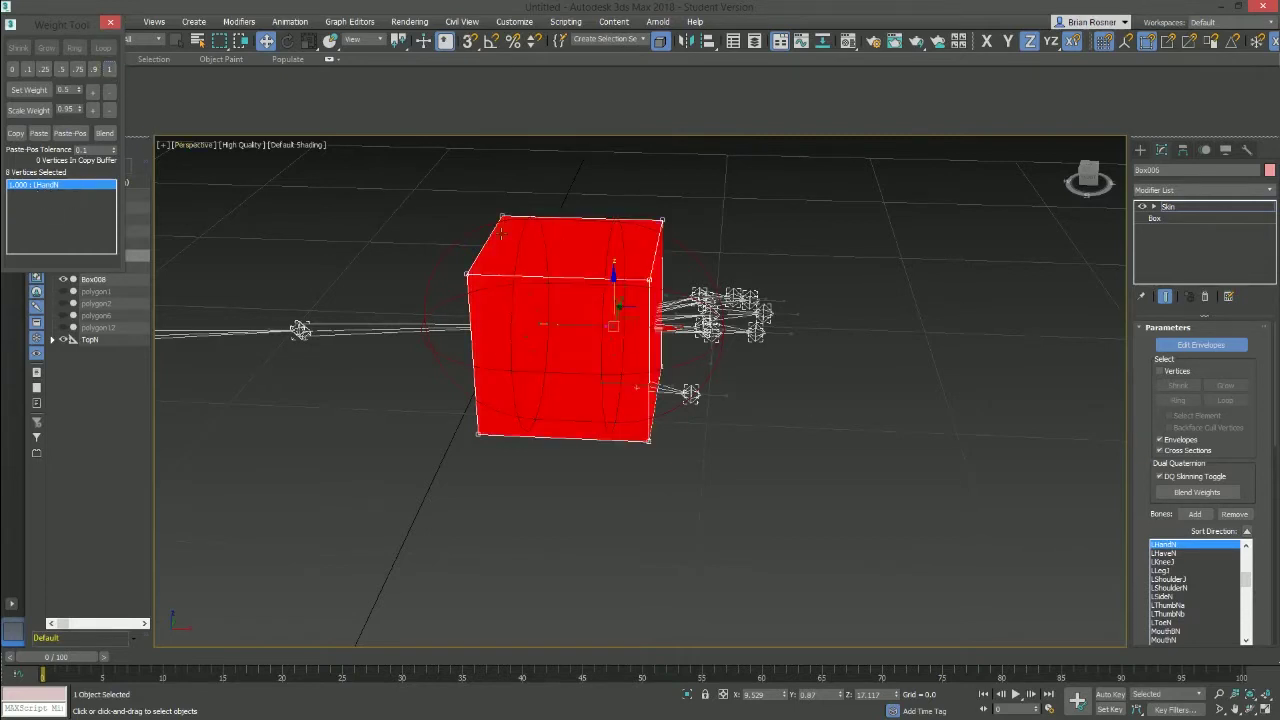
# Try a weight of 0.5 on the selected vertices and restore the weight to 1
pyautogui.moveTo(60, 24); pyautogui.dragTo(166, 23)
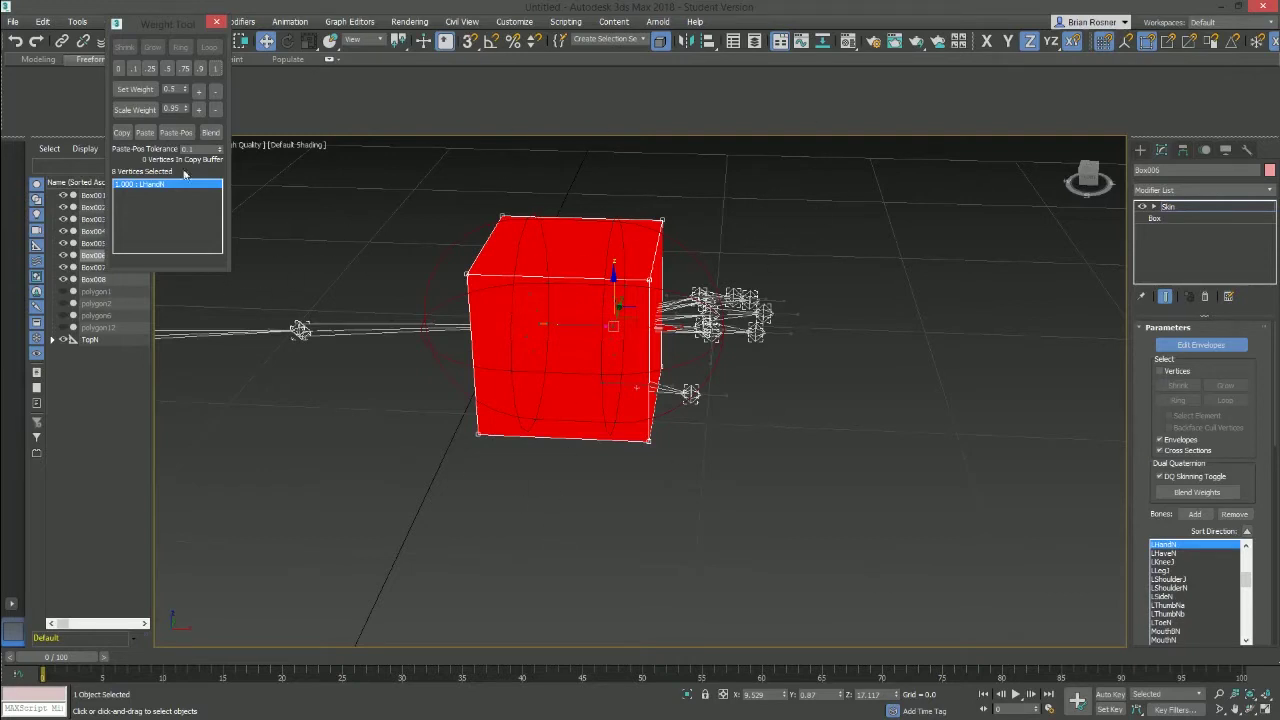
pyautogui.click(168, 68)
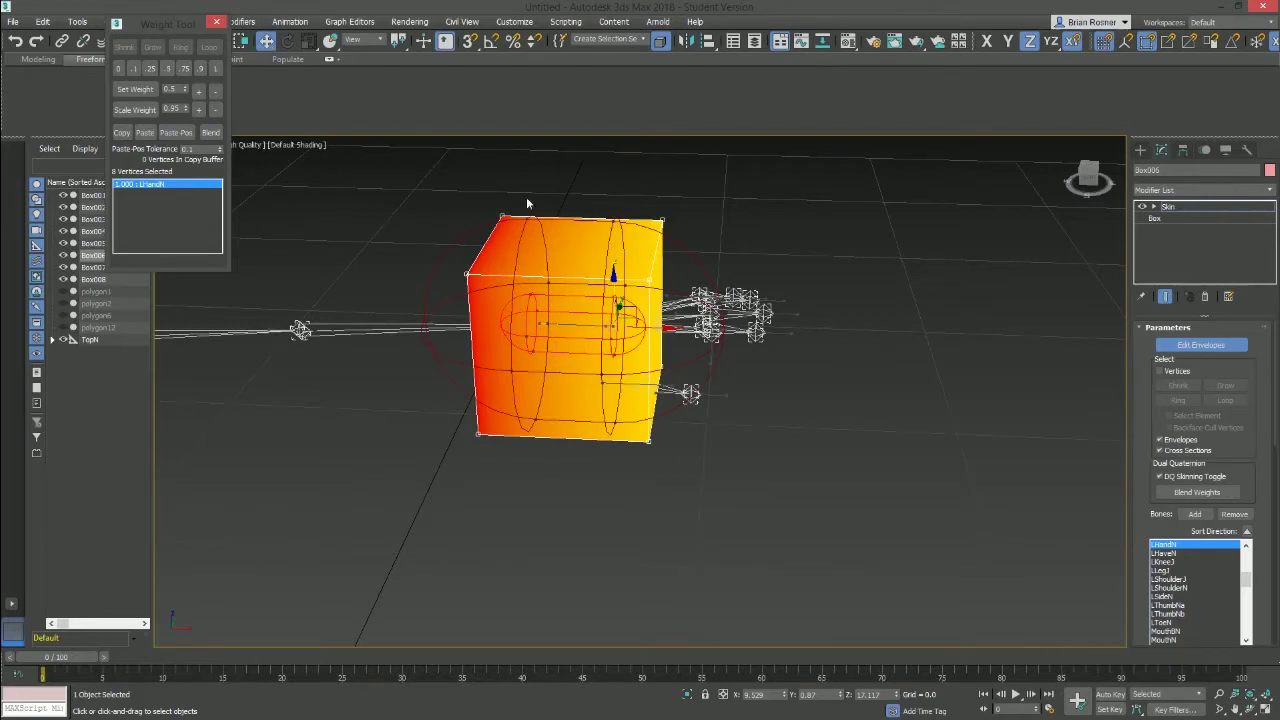
pyautogui.click(215, 68)
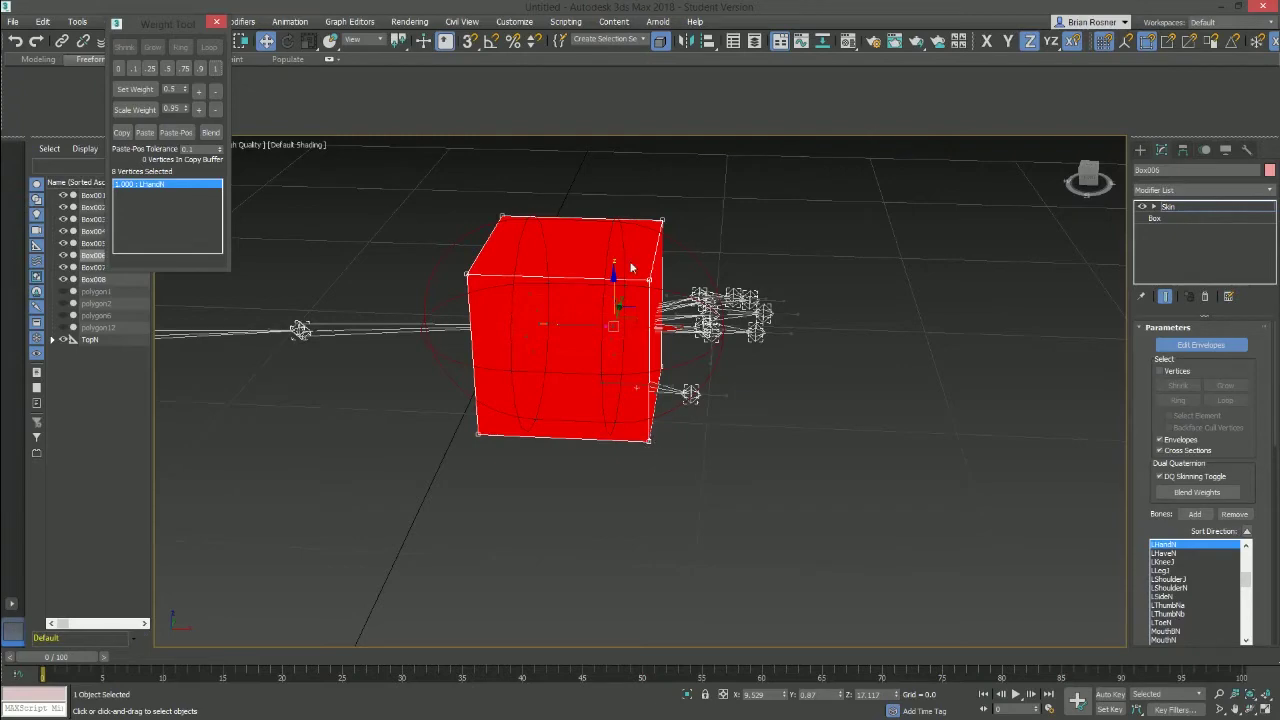
# Finish envelope editing on the left-hand cube
pyautogui.moveTo(447, 212); pyautogui.dragTo(621, 221, button='middle')
pyautogui.scroll(-3, 622, 209)
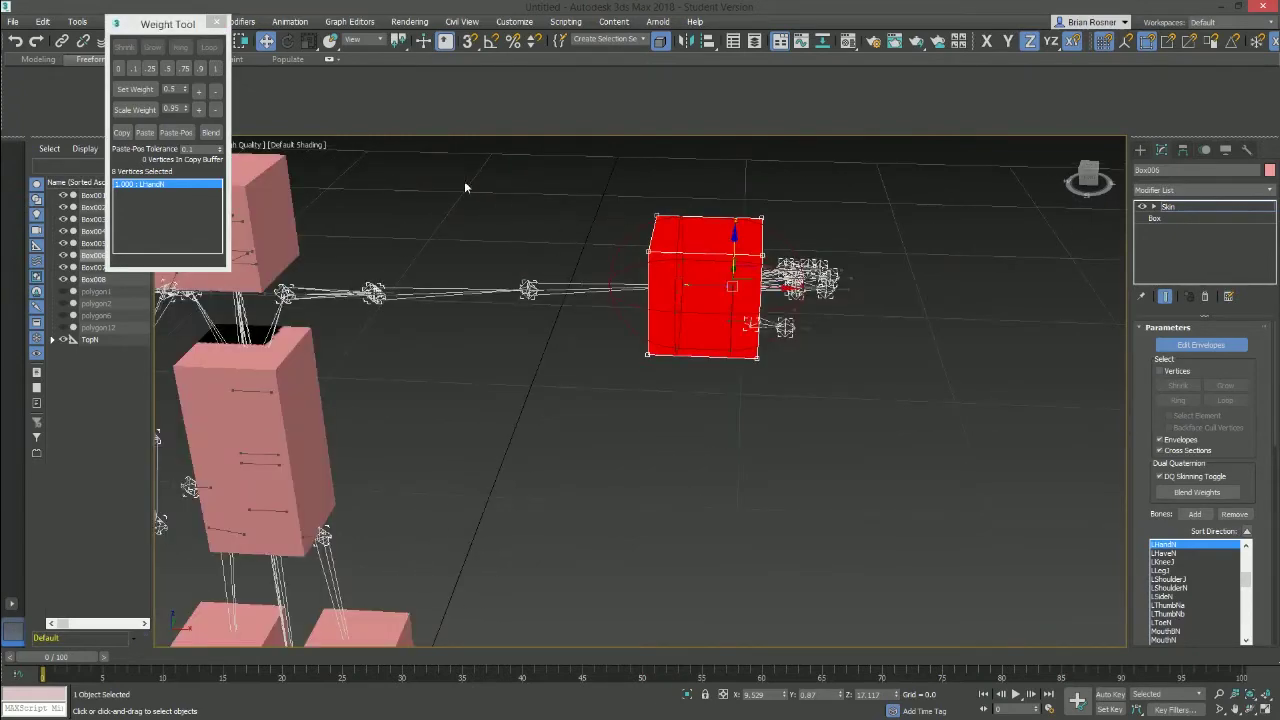
pyautogui.moveTo(466, 186); pyautogui.dragTo(531, 212, button='middle')
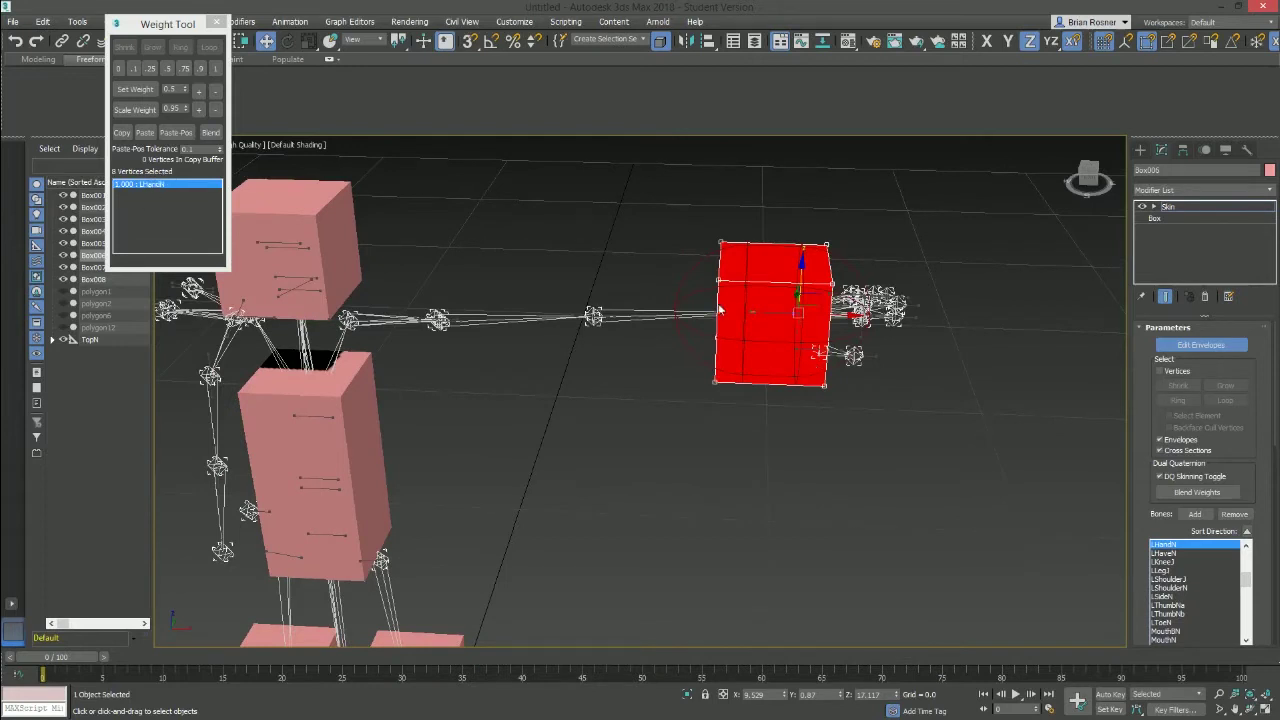
pyautogui.moveTo(720, 310); pyautogui.dragTo(766, 332, button='middle')
pyautogui.click(1167, 346)
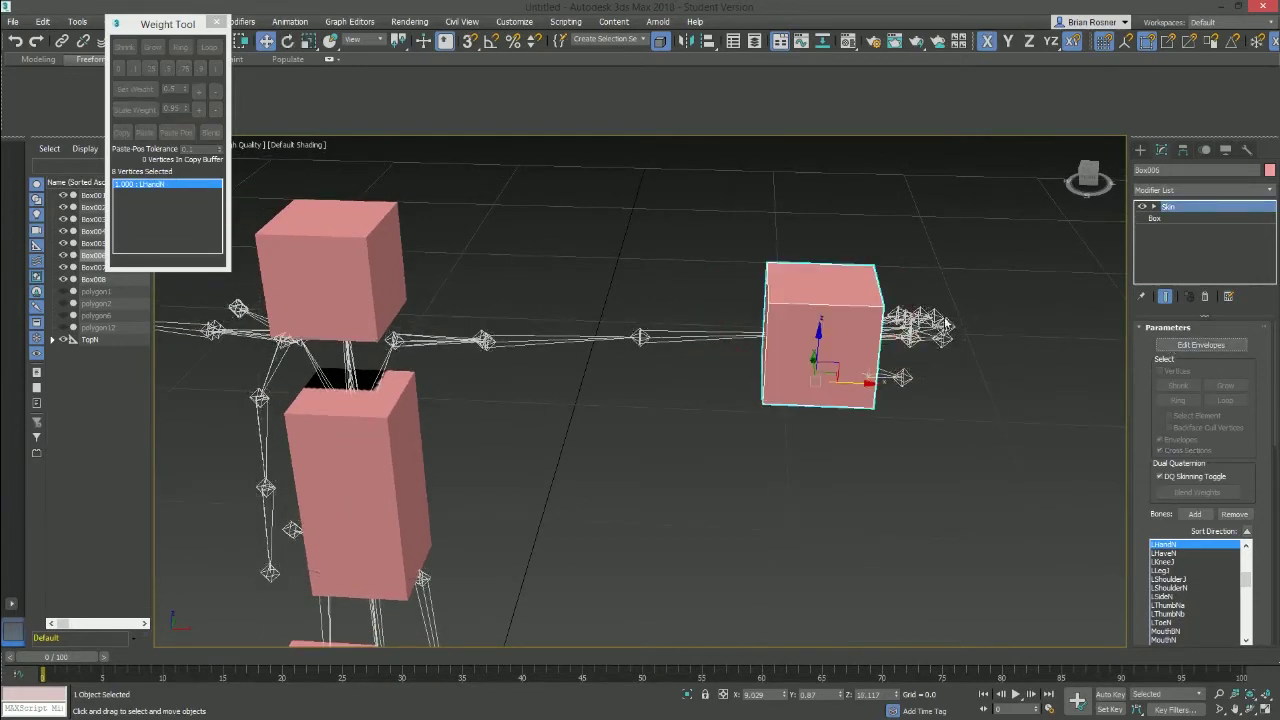
# Rotate the LHandN bone to test that the cube follows it, and undo the rotations
pyautogui.click(677, 335)
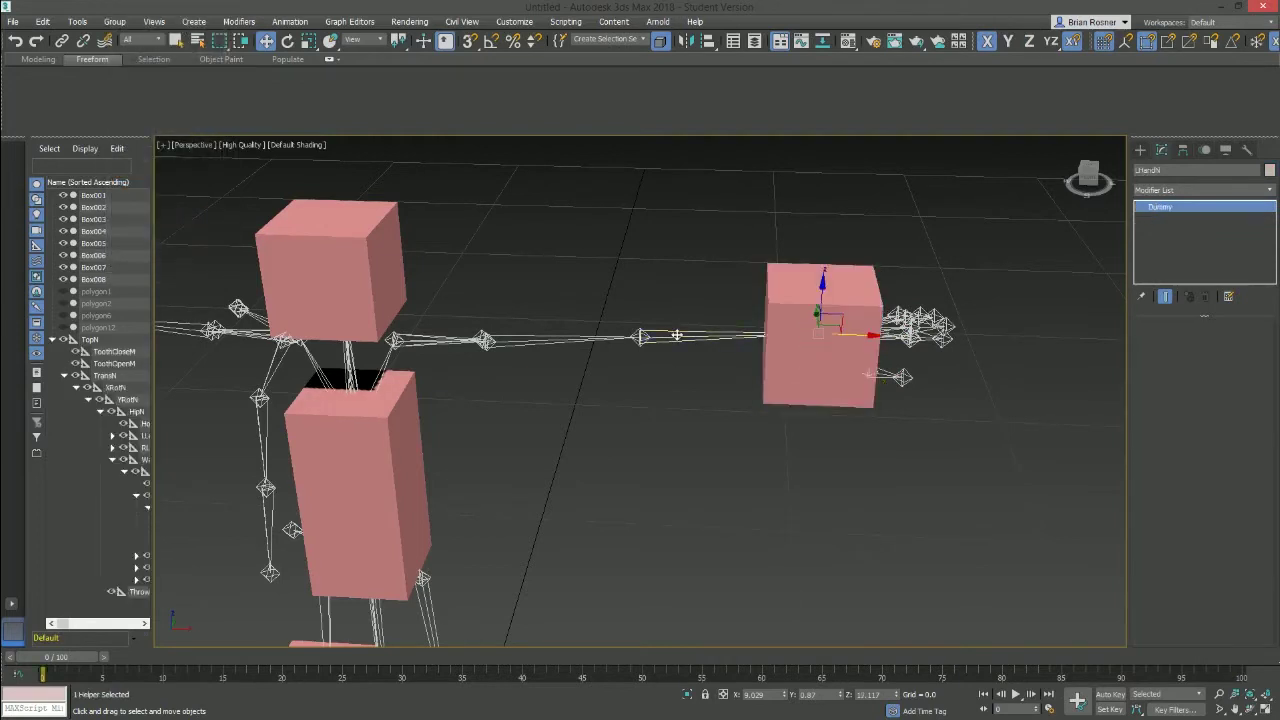
pyautogui.press('e')
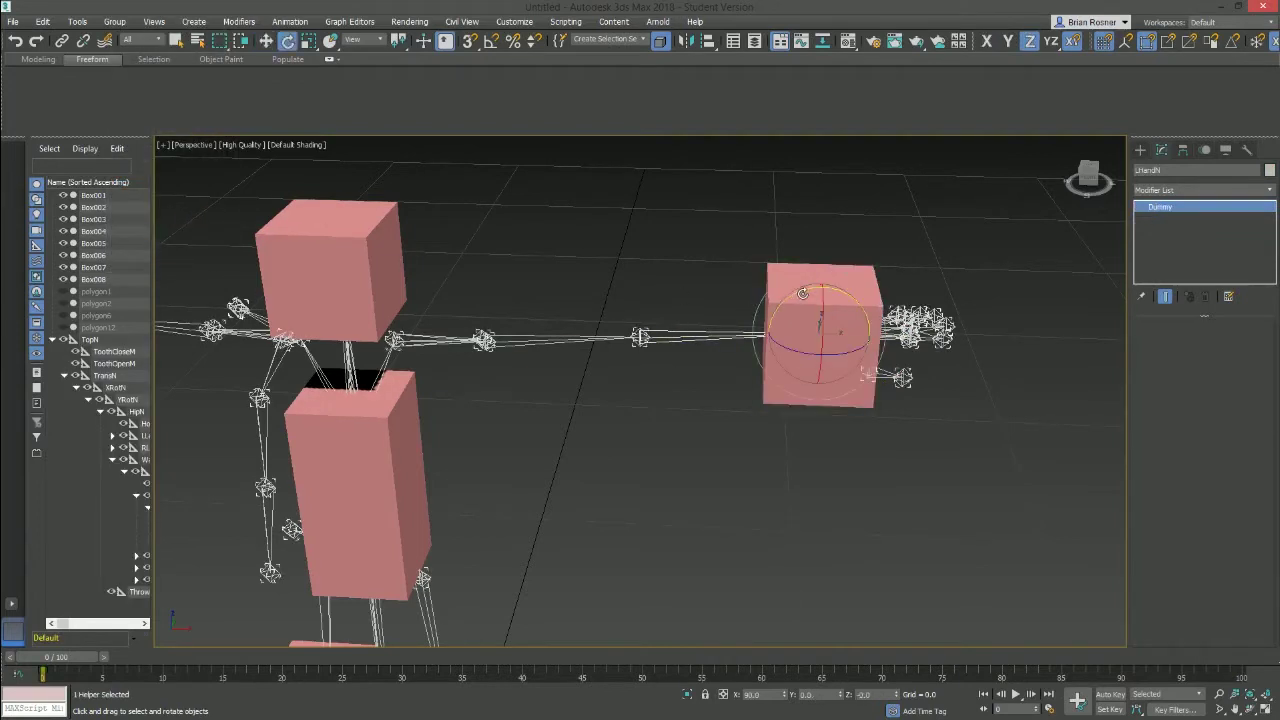
pyautogui.moveTo(803, 294); pyautogui.dragTo(831, 294)
pyautogui.hotkey('ctrl', 'z')
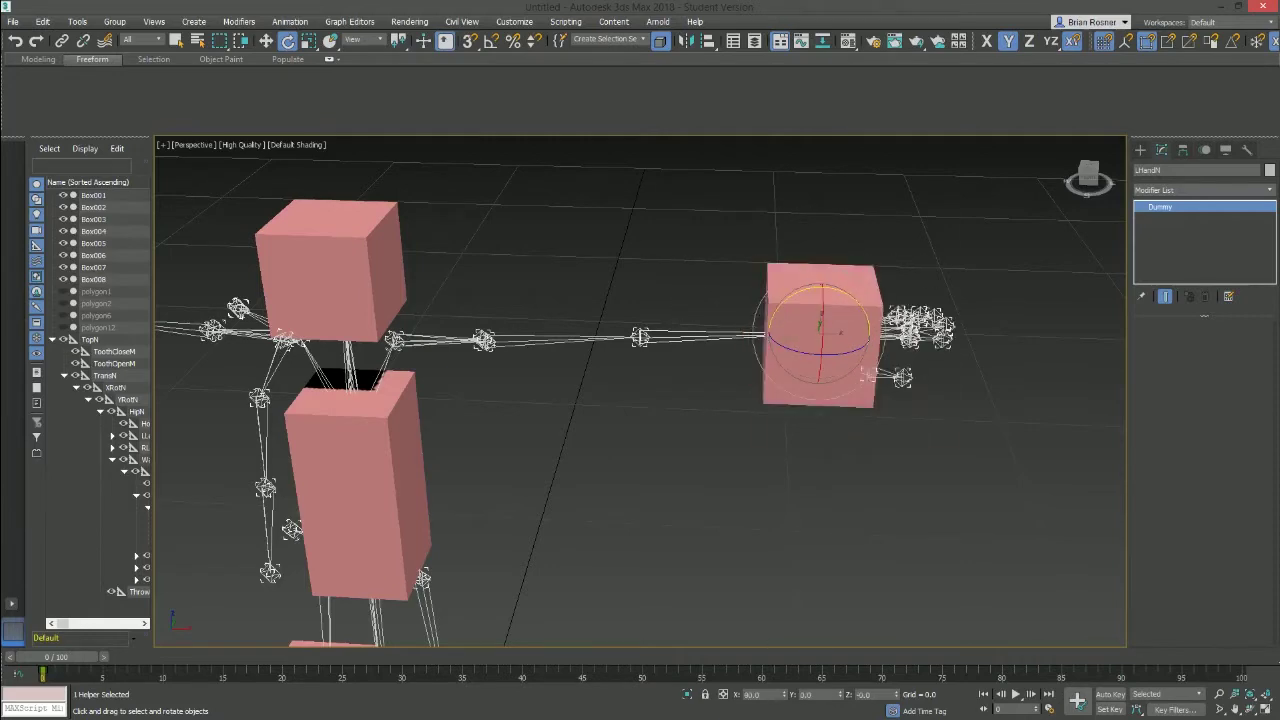
pyautogui.moveTo(457, 357); pyautogui.dragTo(325, 334, button='middle')
pyautogui.moveTo(670, 303); pyautogui.dragTo(813, 322)
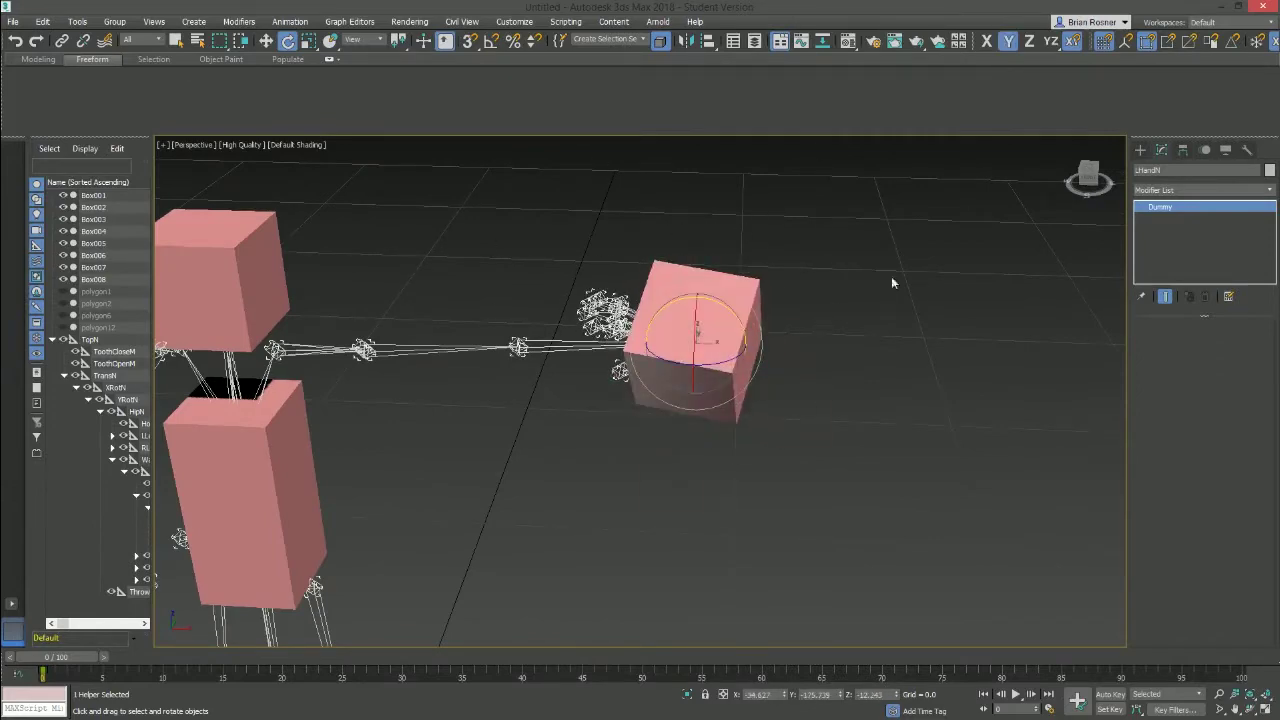
pyautogui.hotkey('ctrl', 'z')
# Apply a Skin modifier to Box001, the cube at the figure's right hand
pyautogui.moveTo(558, 289); pyautogui.dragTo(718, 262, button='middle')
pyautogui.scroll(-5, 798, 246)
pyautogui.scroll(5, 799, 256)
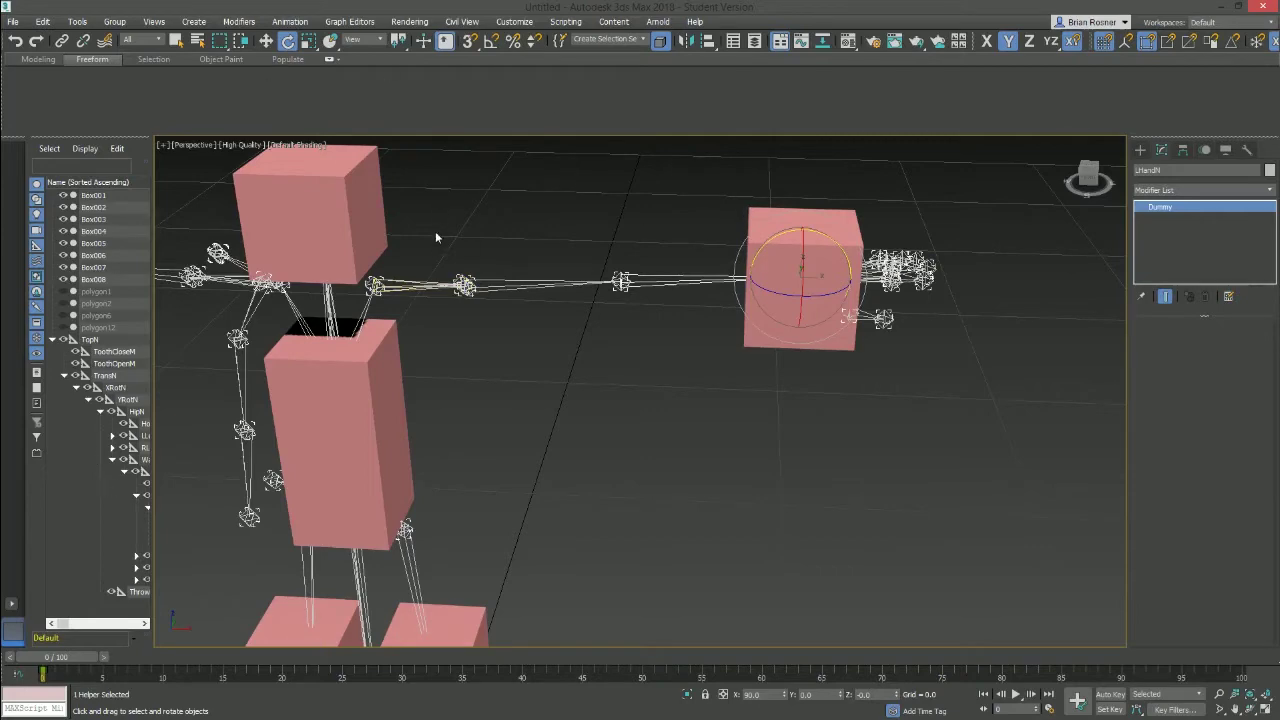
pyautogui.keyDown('alt'); pyautogui.moveTo(435, 231); pyautogui.dragTo(475, 309, button='middle'); pyautogui.keyUp('alt')
pyautogui.click(249, 290)
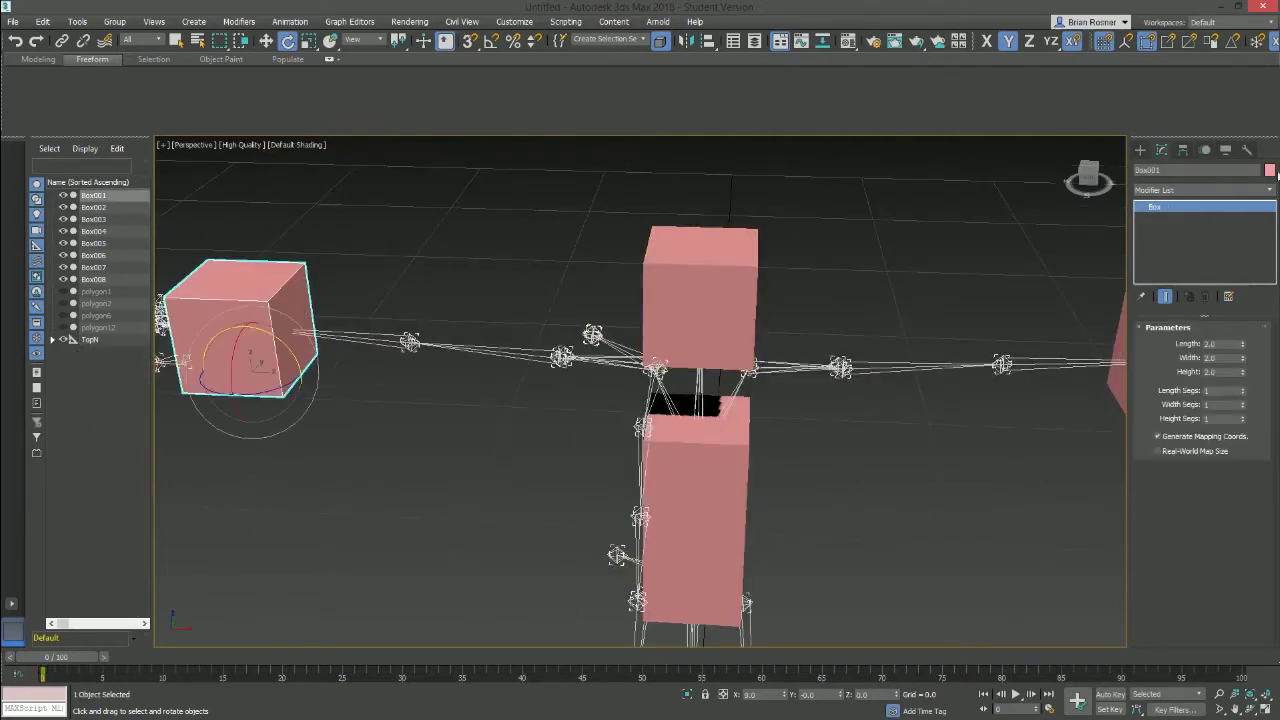
pyautogui.click(1205, 190)
pyautogui.click(1226, 350)
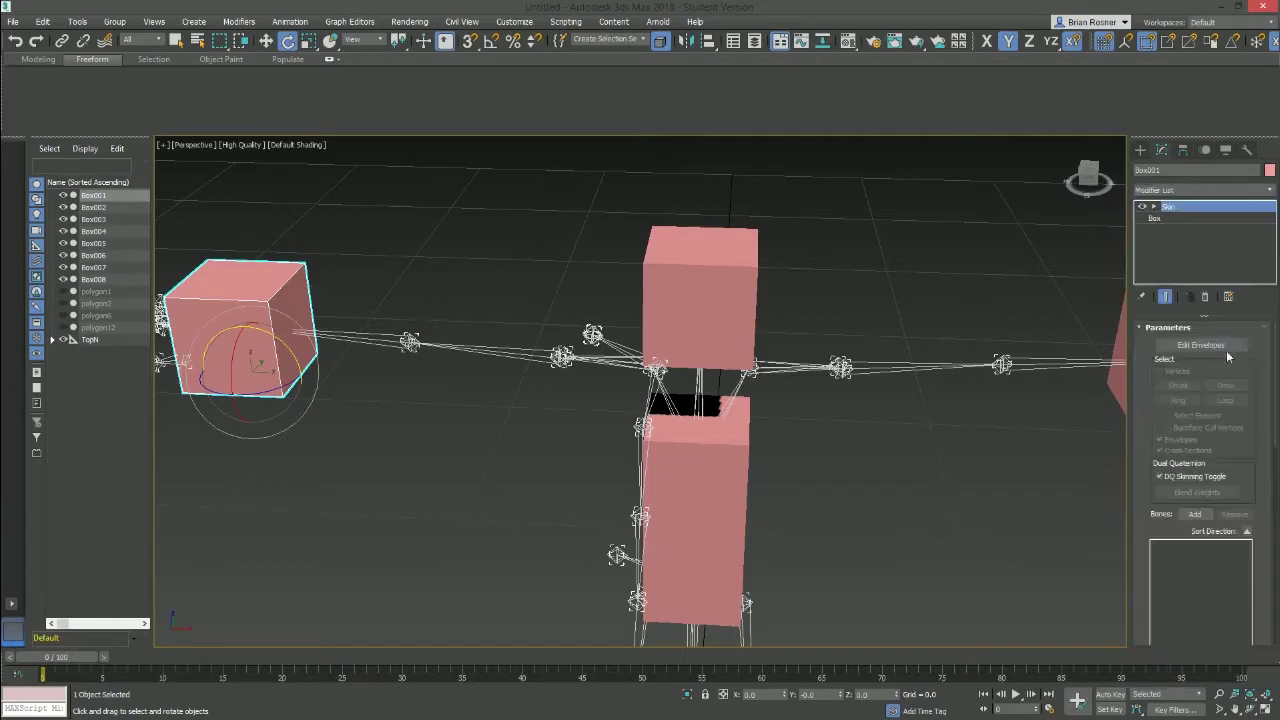
# Add all of the skeleton's bones to the Skin modifier of Box001, the right-hand cube
pyautogui.click(1194, 513)
pyautogui.hotkey('ctrl', 'a')
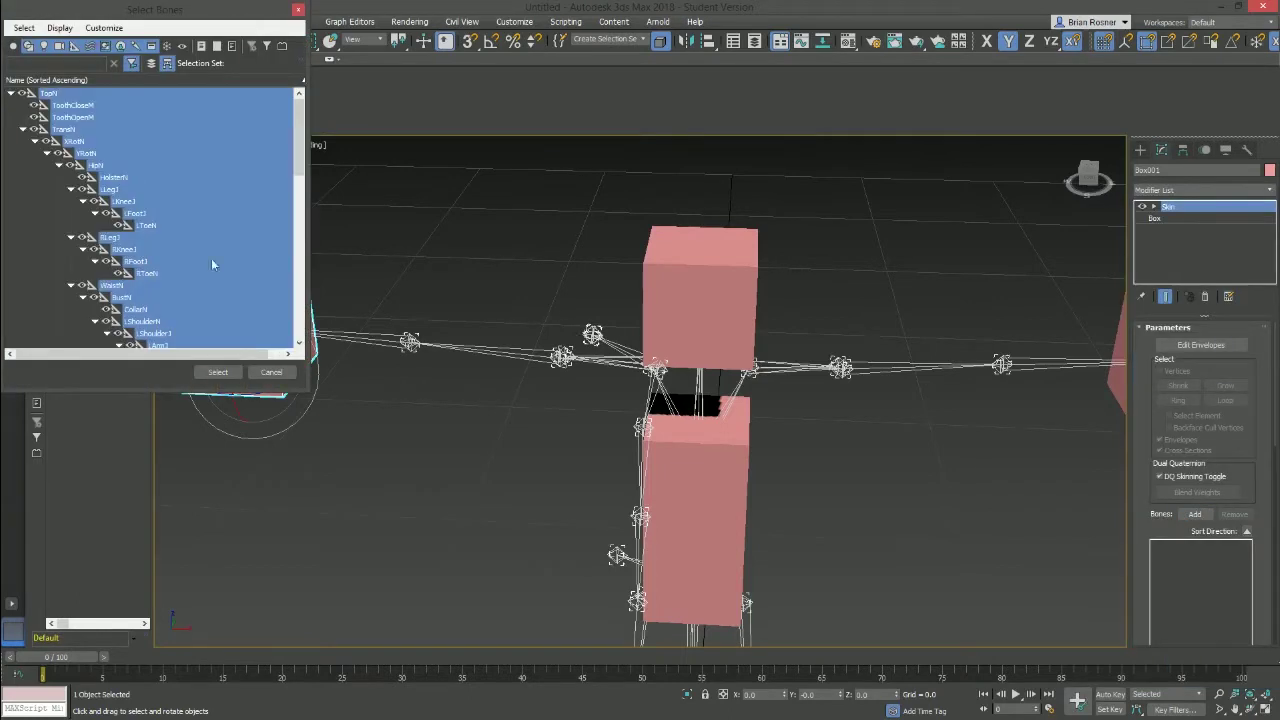
pyautogui.click(218, 371)
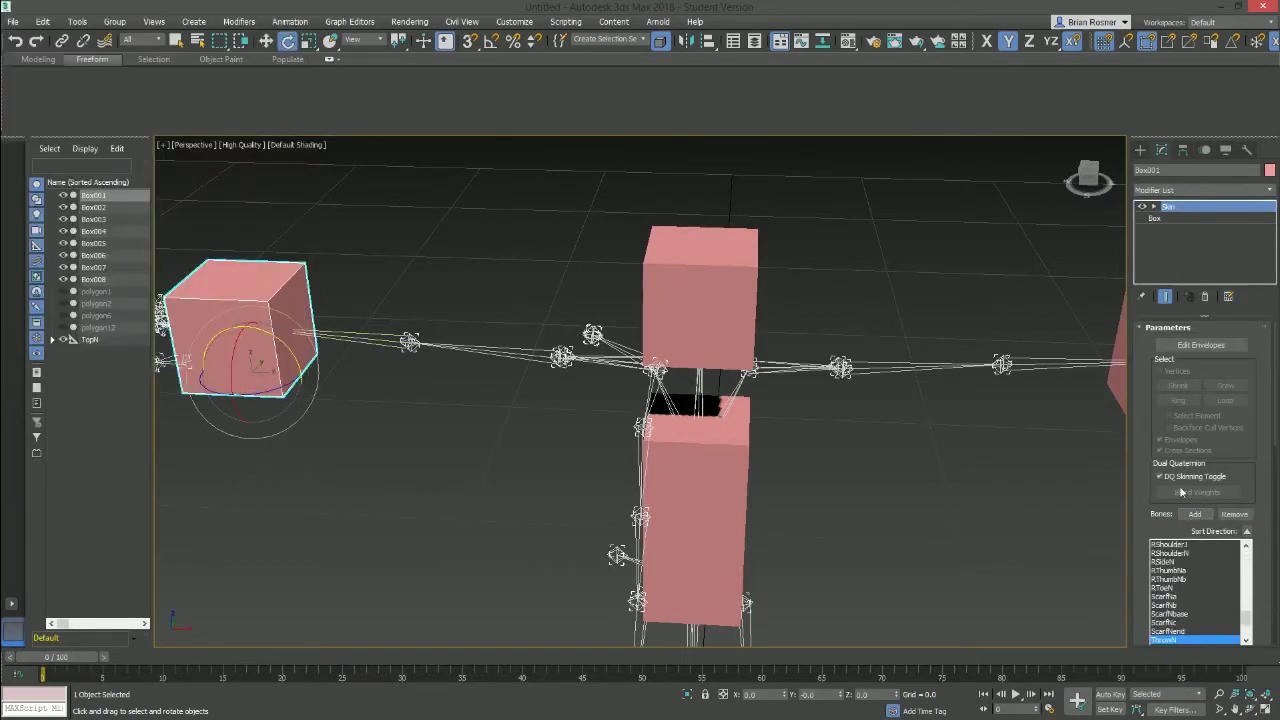
# Identify the bone at the right-hand cube, reselect the cube, and start envelope editing with the RHandN envelope selected
pyautogui.click(298, 330)
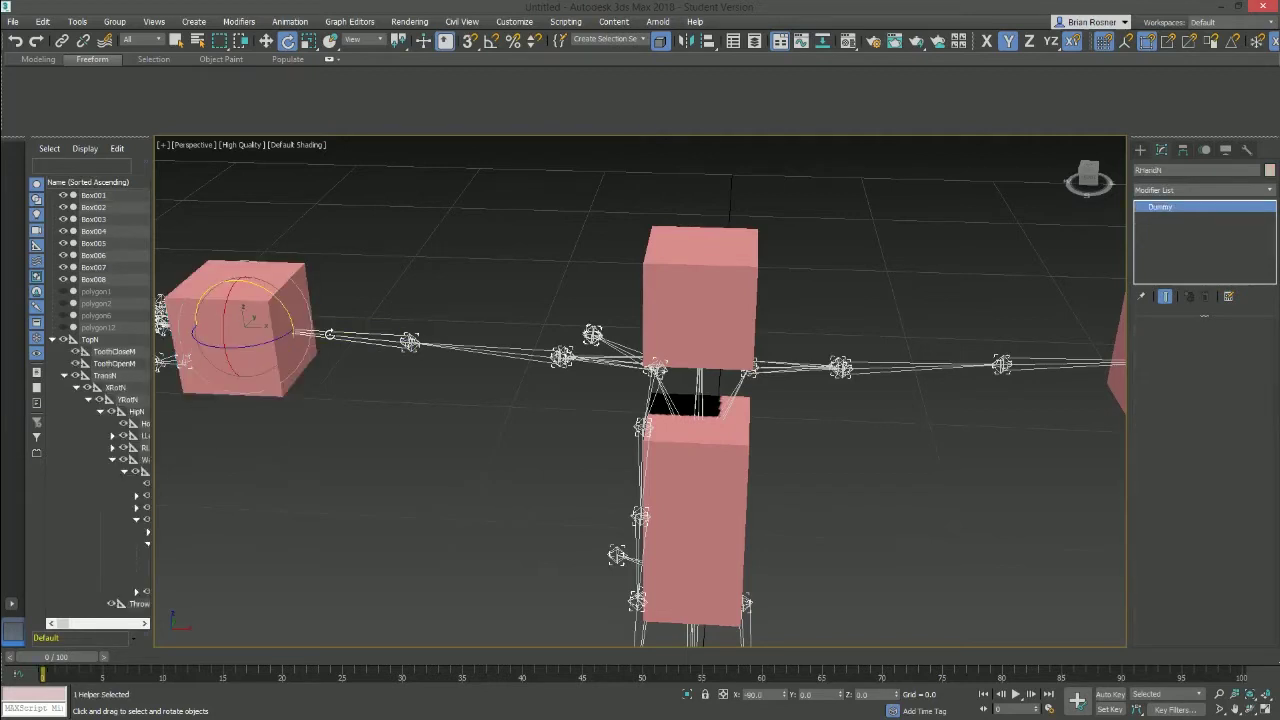
pyautogui.click(281, 300)
pyautogui.click(1200, 345)
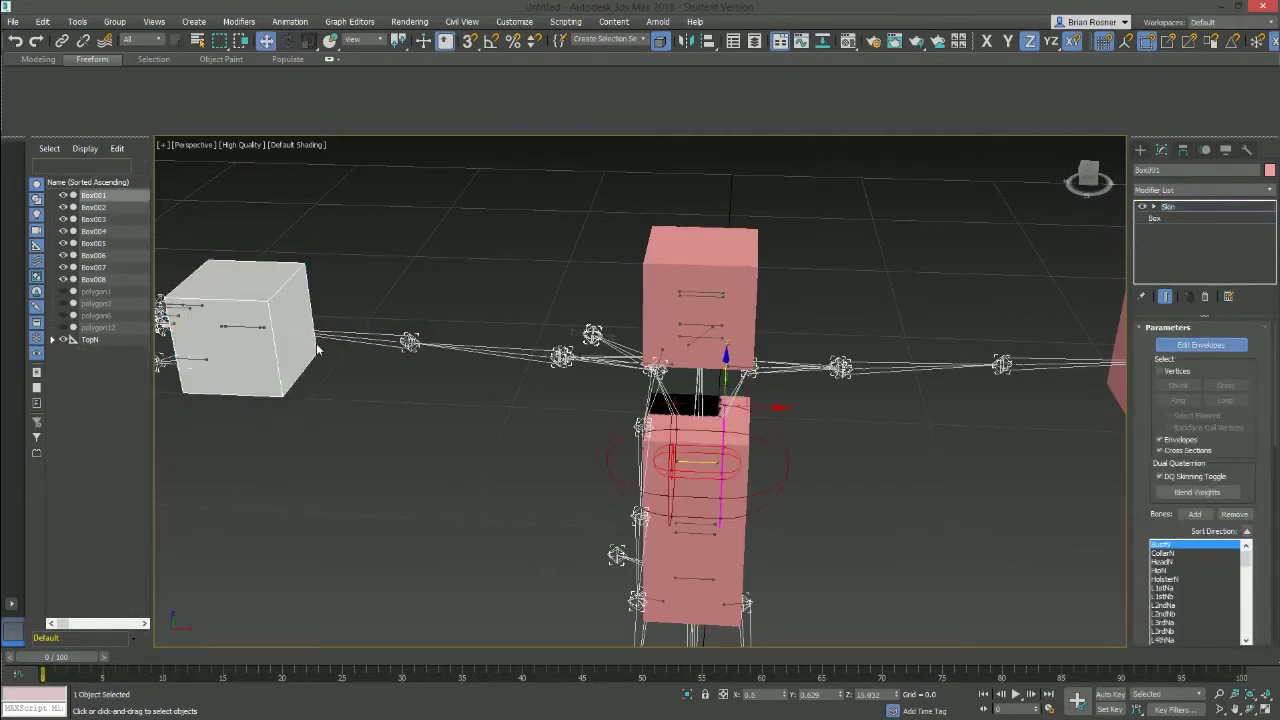
pyautogui.click(236, 327)
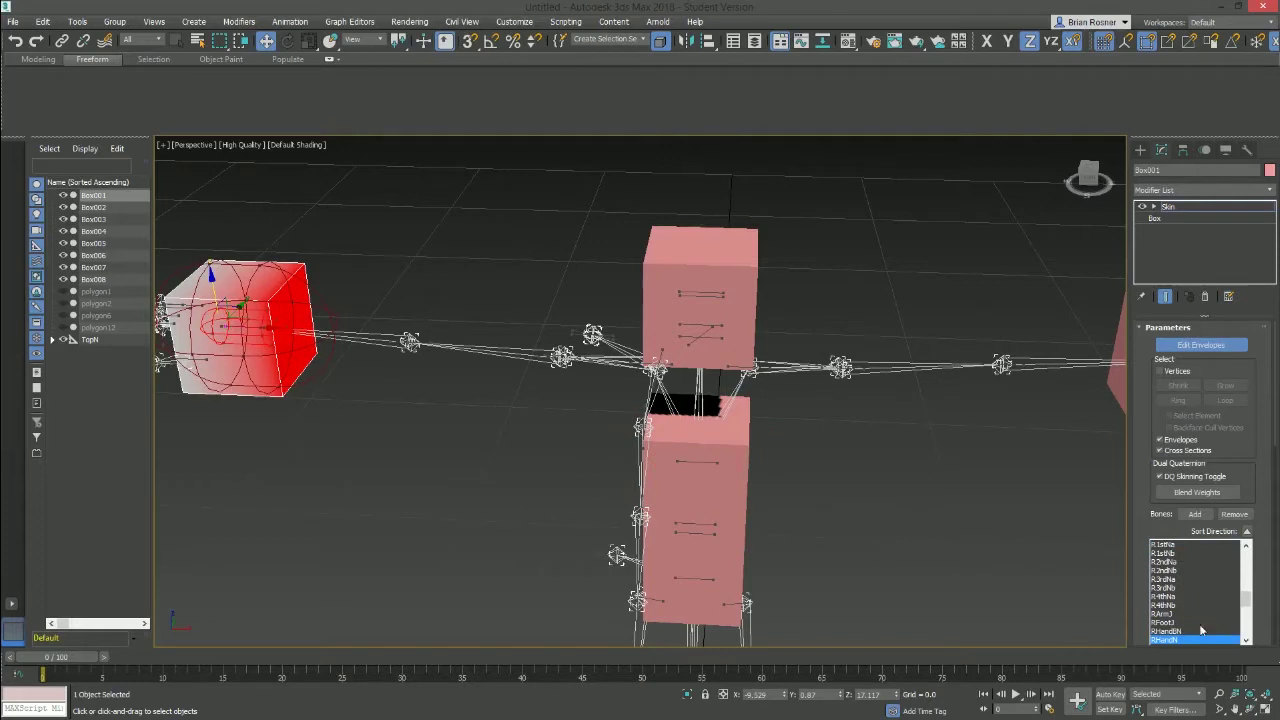
# Open the Weight Tool, select all vertices of the right-hand cube, and give them a weight of 1 on RHandN
pyautogui.rightClick(944, 440)
pyautogui.click(931, 447)
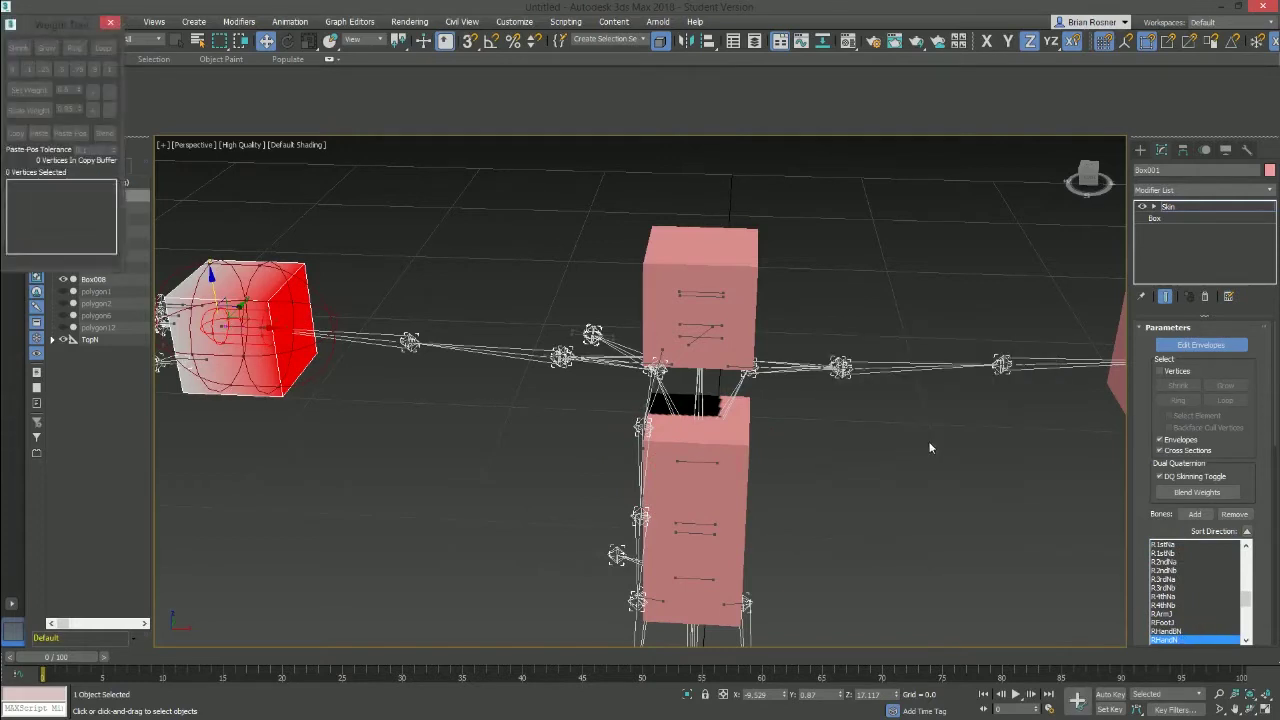
pyautogui.rightClick(928, 444)
pyautogui.click(107, 68)
pyautogui.rightClick(421, 204)
pyautogui.click(317, 12)
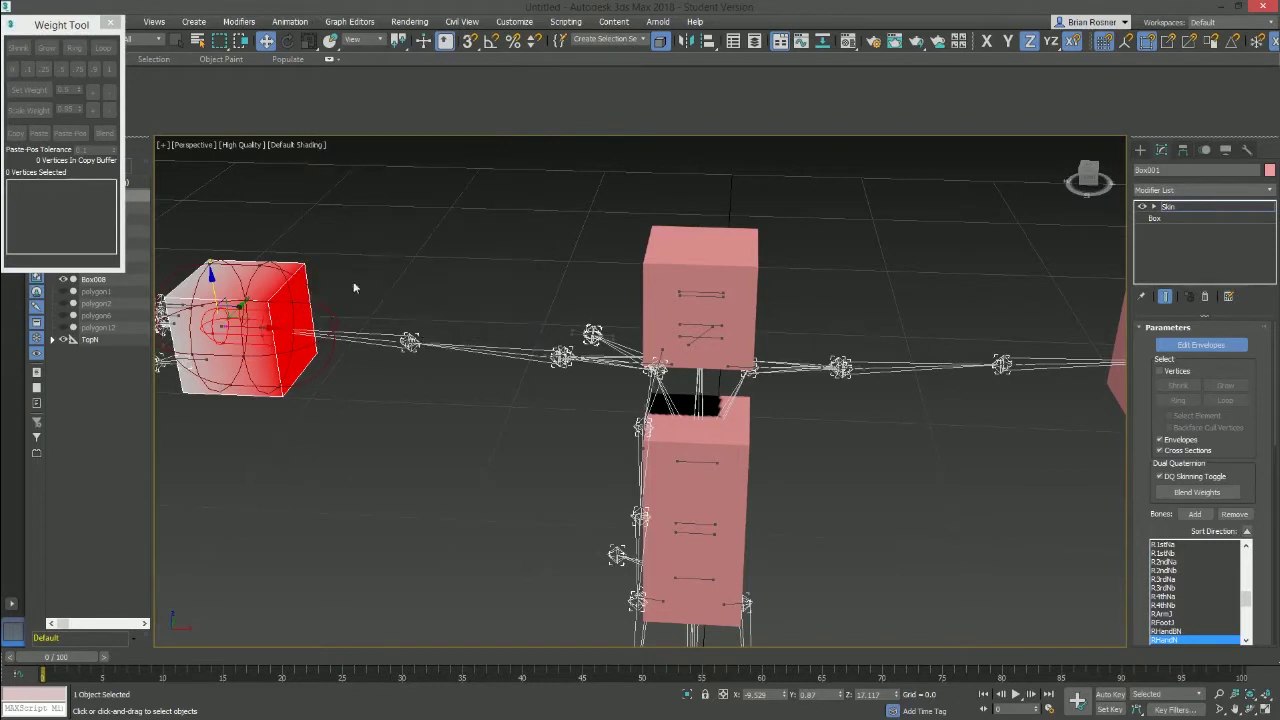
pyautogui.hotkey('ctrl', 'a')
pyautogui.moveTo(372, 281); pyautogui.dragTo(513, 258, button='middle')
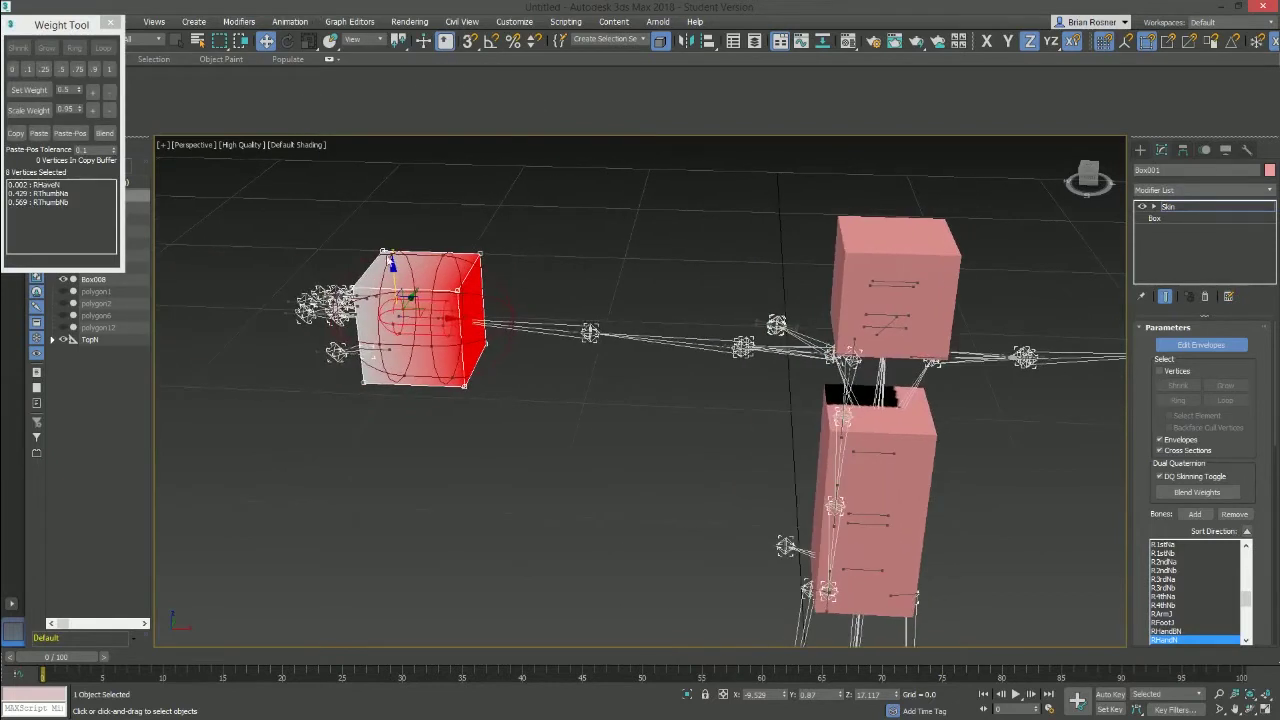
pyautogui.click(108, 69)
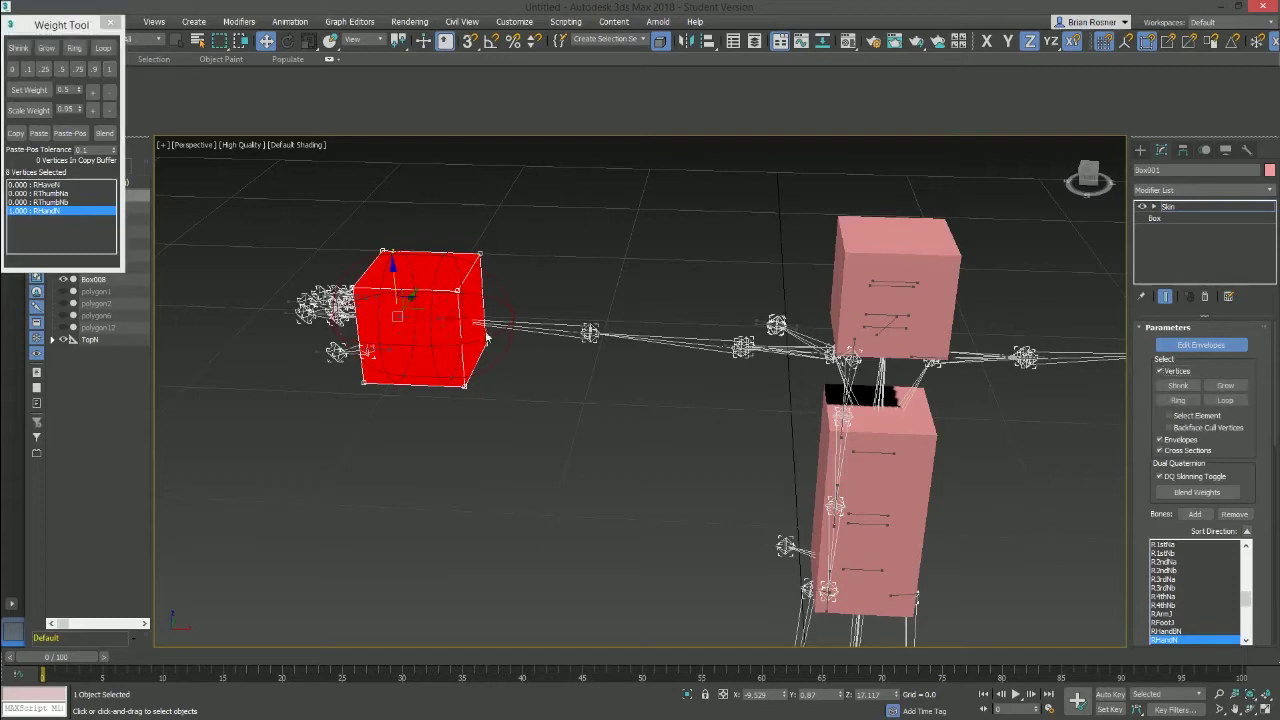
# Check the weights of the vertices at each end of the right-hand cube, and finish envelope editing
pyautogui.keyDown('alt'); pyautogui.moveTo(458, 306); pyautogui.dragTo(532, 257, button='middle'); pyautogui.keyUp('alt')
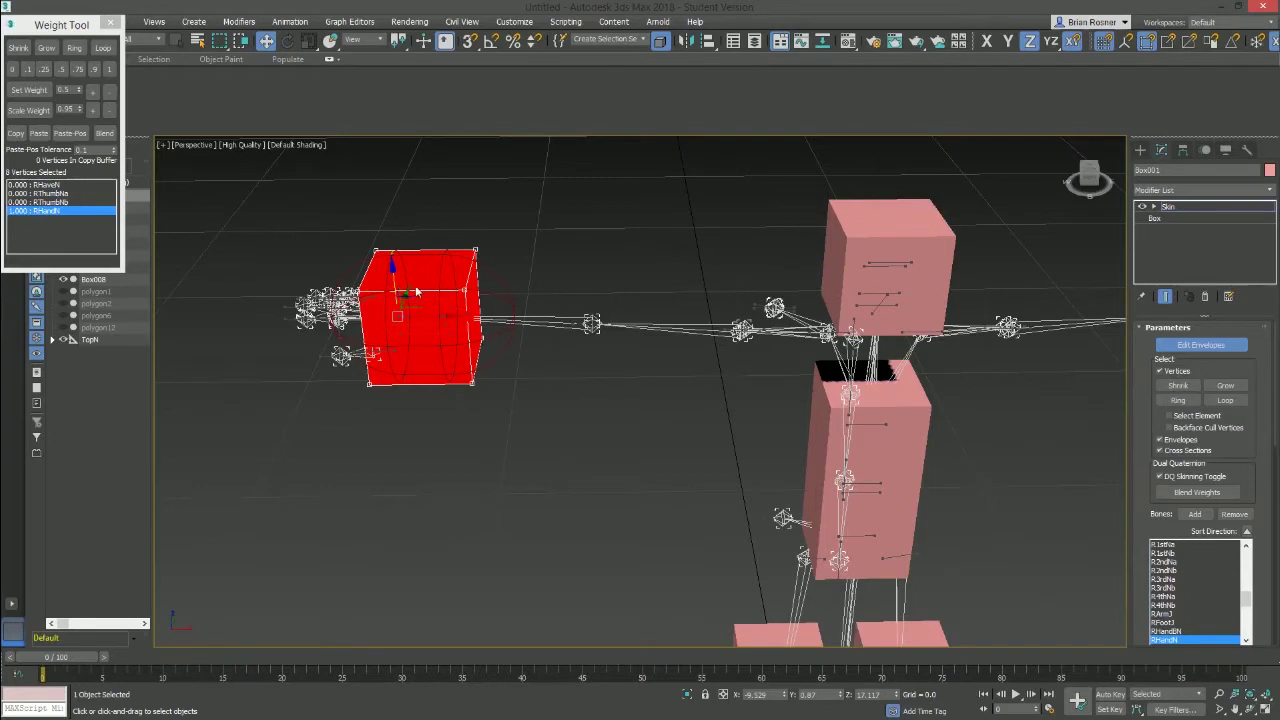
pyautogui.moveTo(491, 361); pyautogui.dragTo(450, 456)
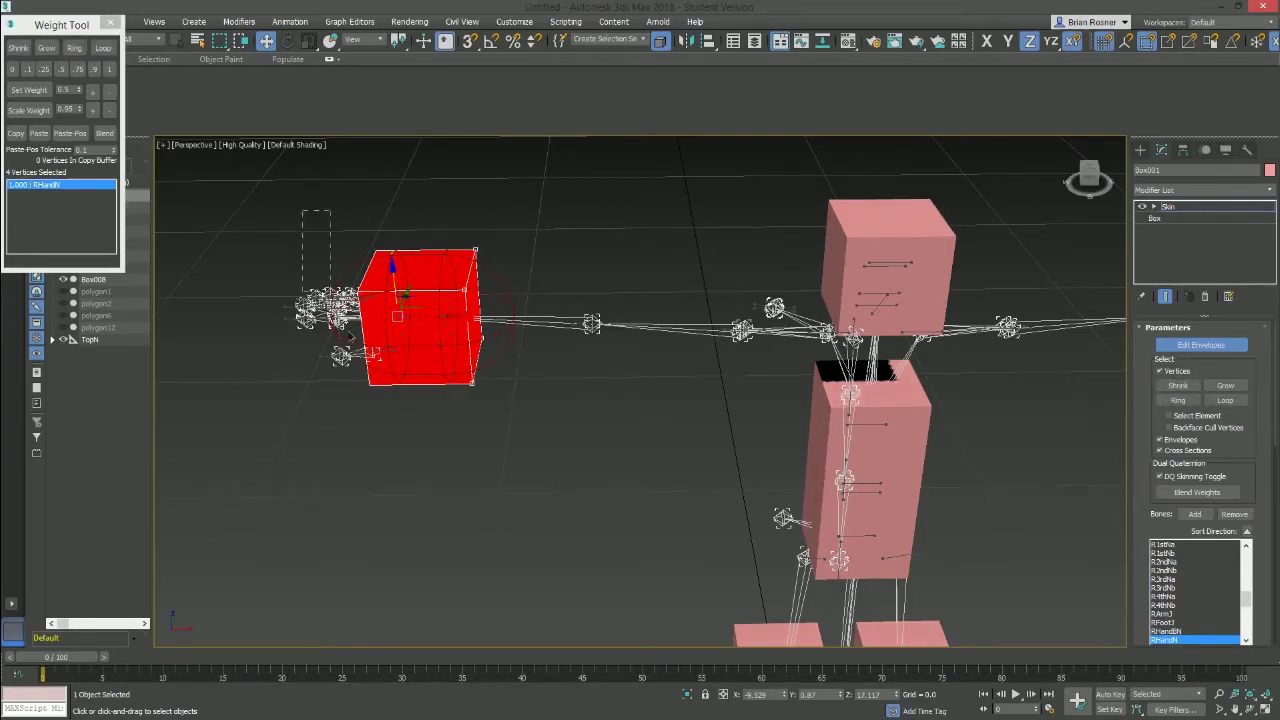
pyautogui.moveTo(330, 290); pyautogui.dragTo(414, 486)
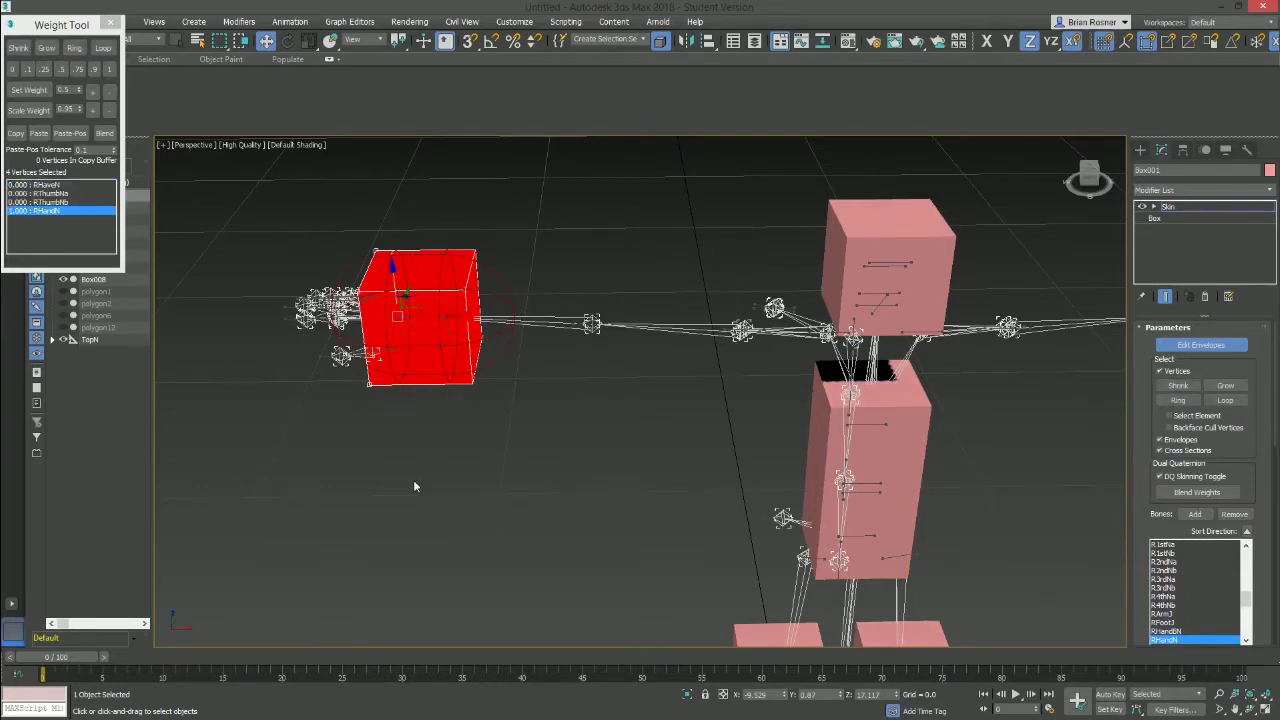
pyautogui.click(1220, 348)
# Apply a Skin modifier to Box002, the cube at the figure's left foot, and add all of the skeleton's bones
pyautogui.moveTo(1047, 461); pyautogui.dragTo(779, 212, button='middle')
pyautogui.moveTo(762, 414); pyautogui.dragTo(752, 220, button='middle')
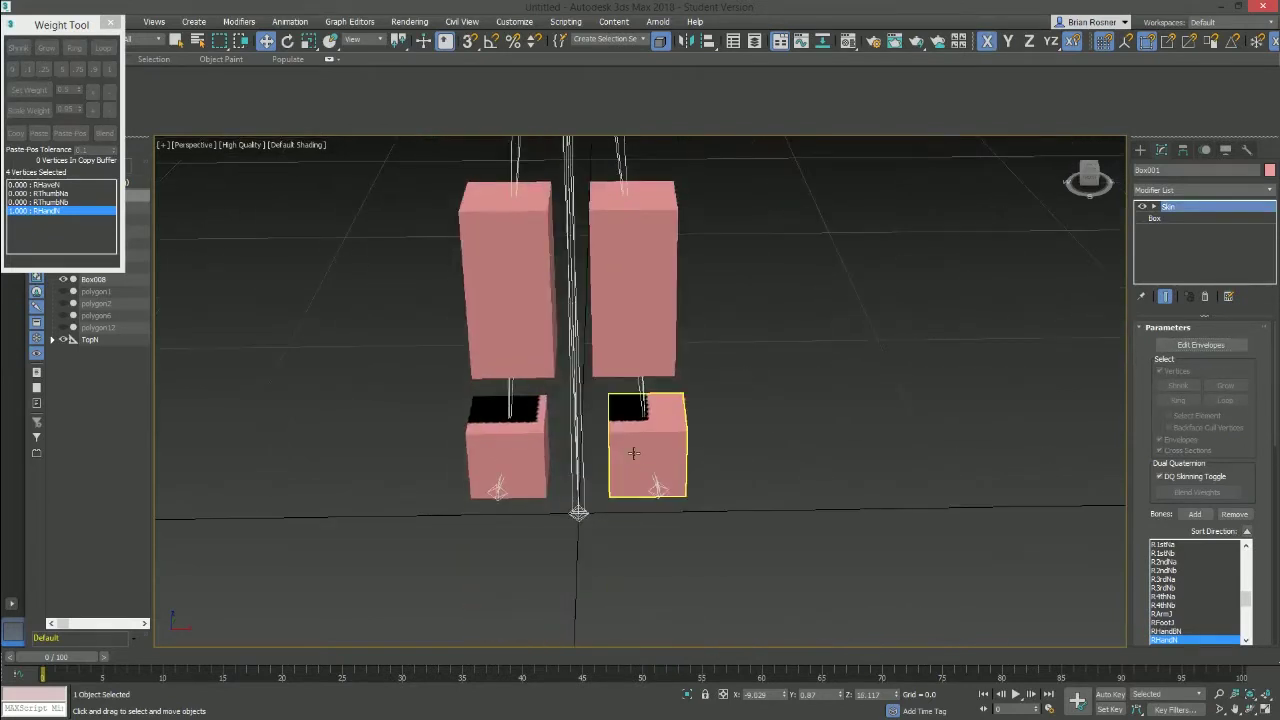
pyautogui.click(1271, 189)
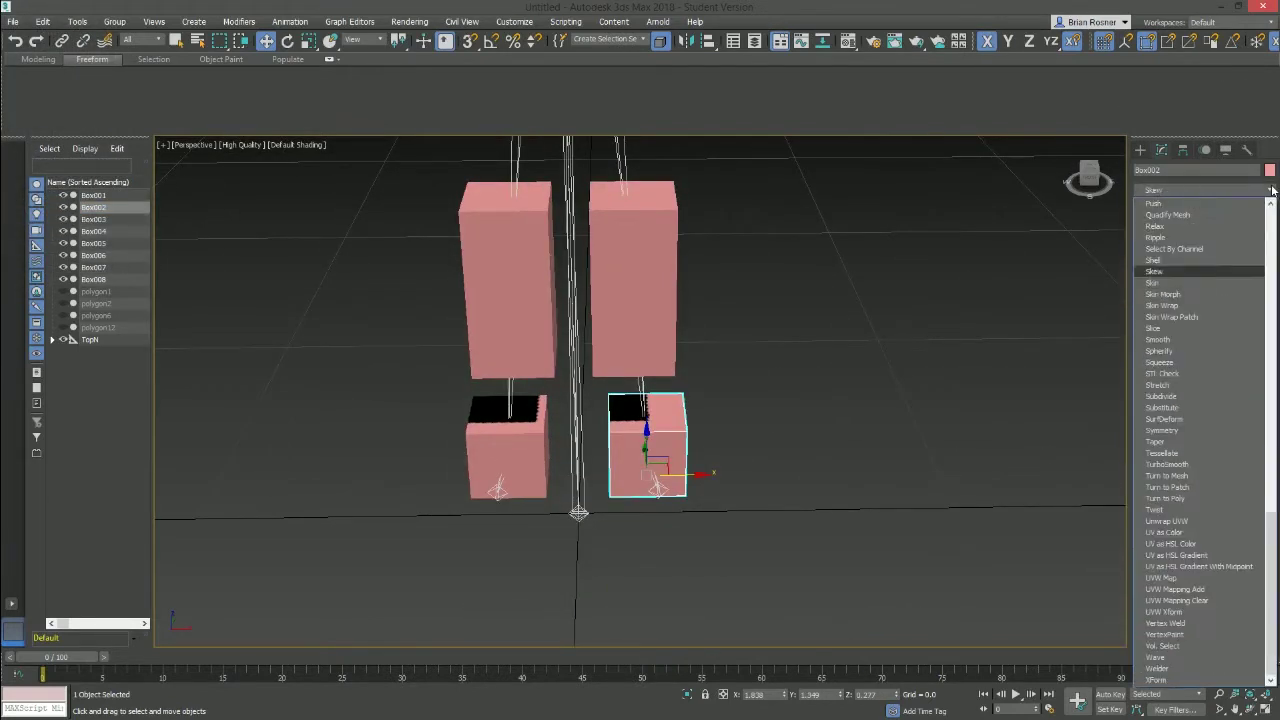
pyautogui.click(1168, 512)
pyautogui.click(1187, 518)
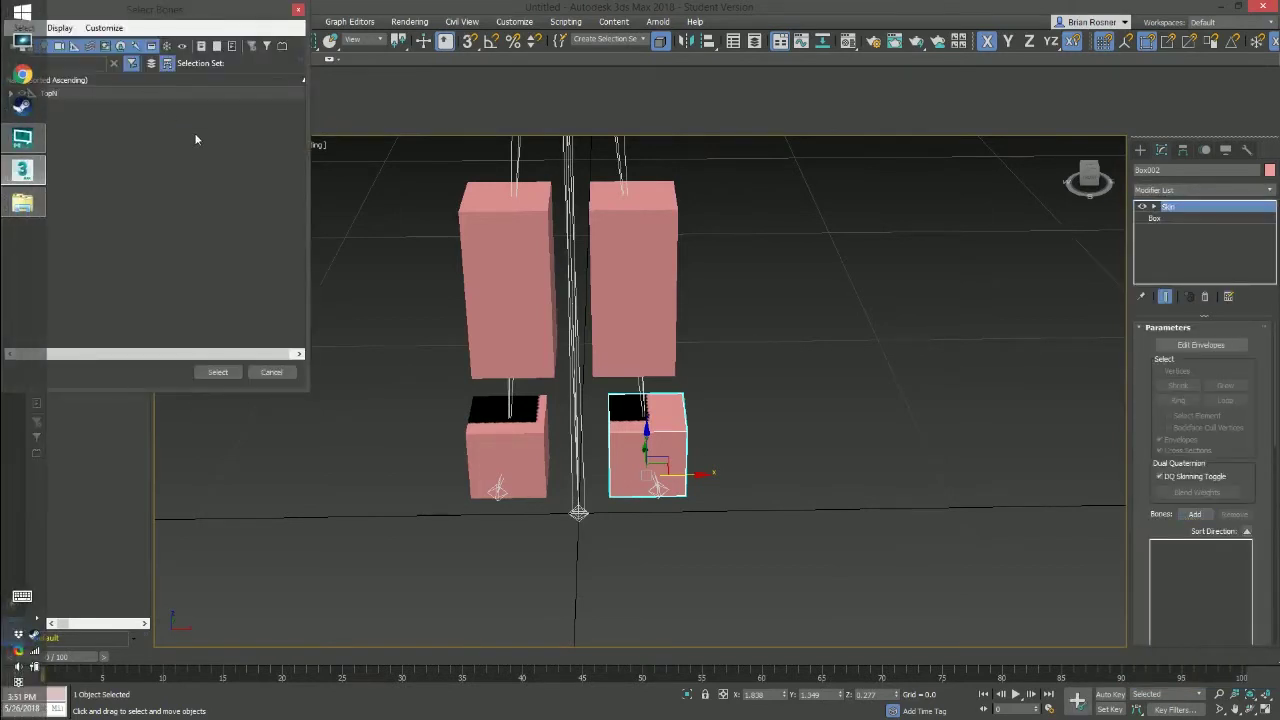
pyautogui.hotkey('ctrl', 'a')
pyautogui.press('Return')
# Select RFootJ among the left-foot cube's skin bones and open the Weight Tool
pyautogui.scroll(-2, 1180, 557)
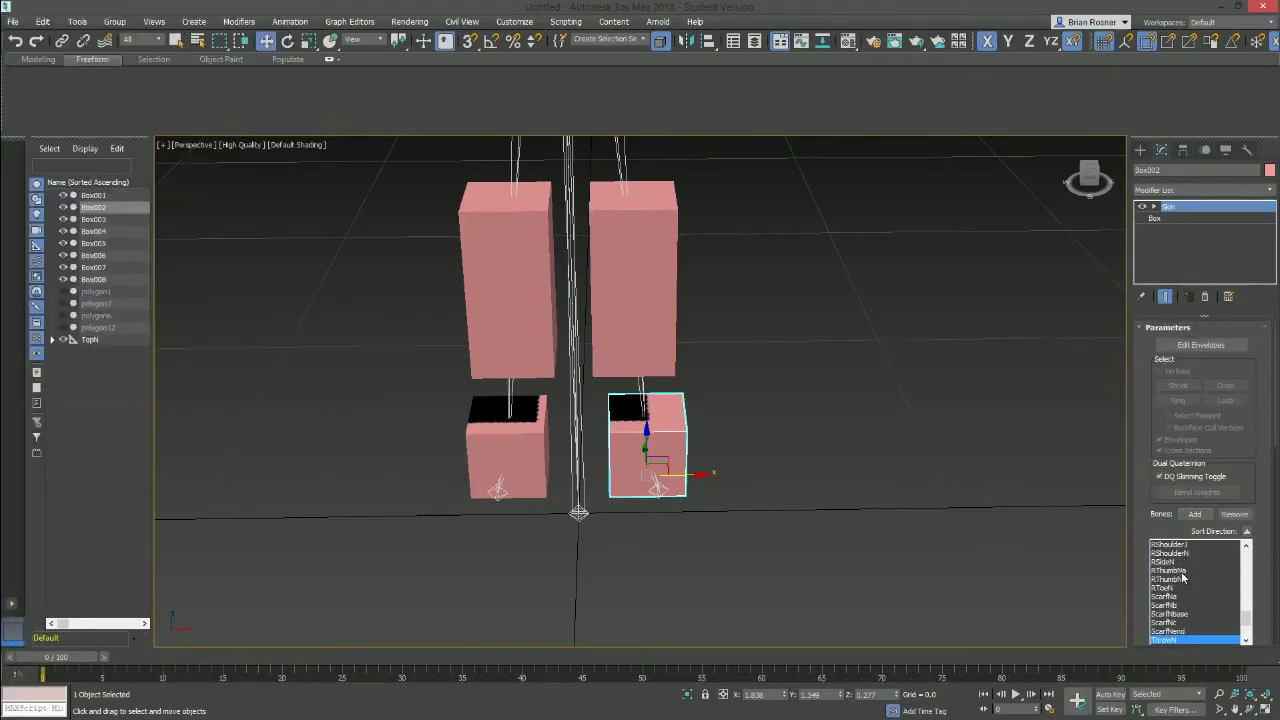
pyautogui.scroll(4, 1175, 535)
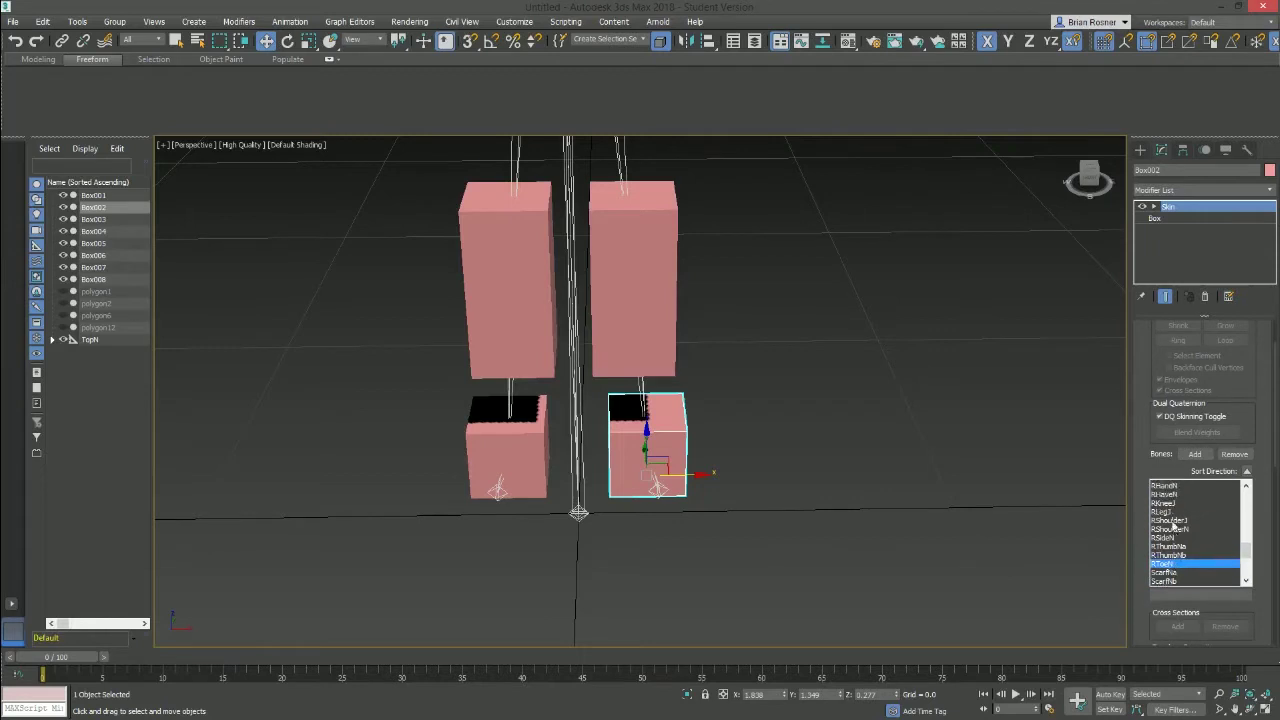
pyautogui.click(1165, 513)
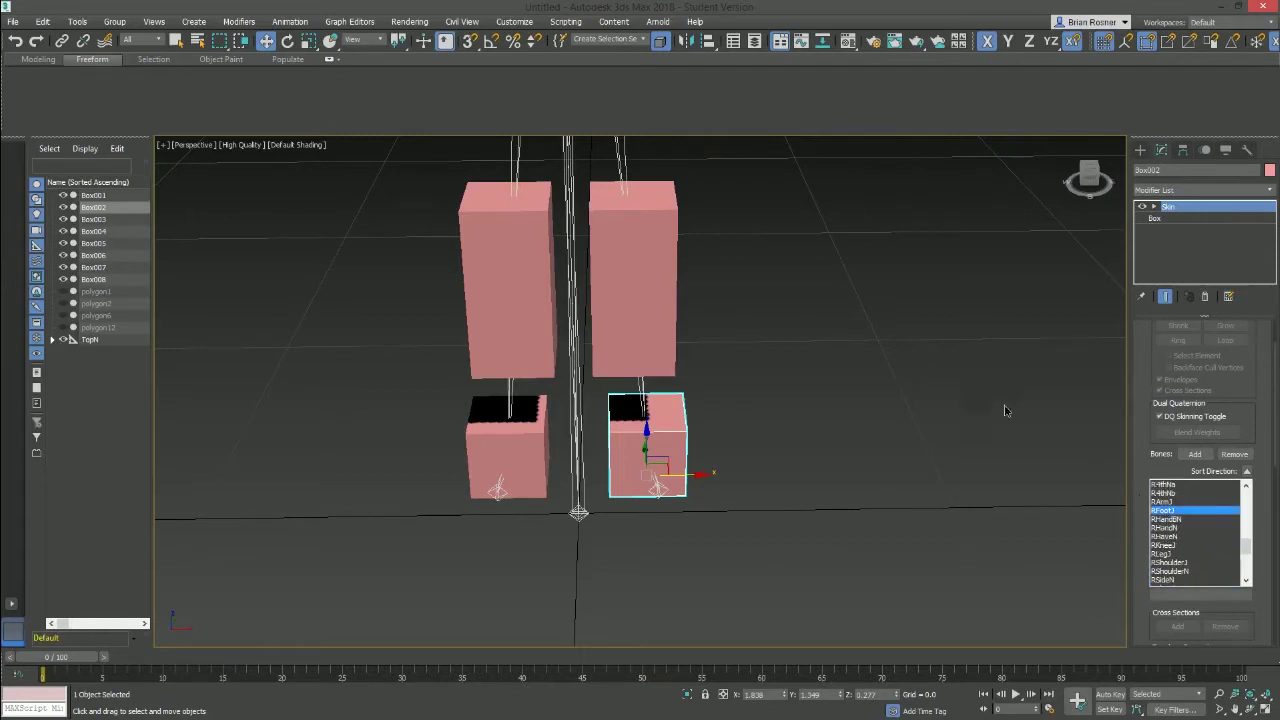
pyautogui.rightClick(1006, 408)
pyautogui.click(950, 423)
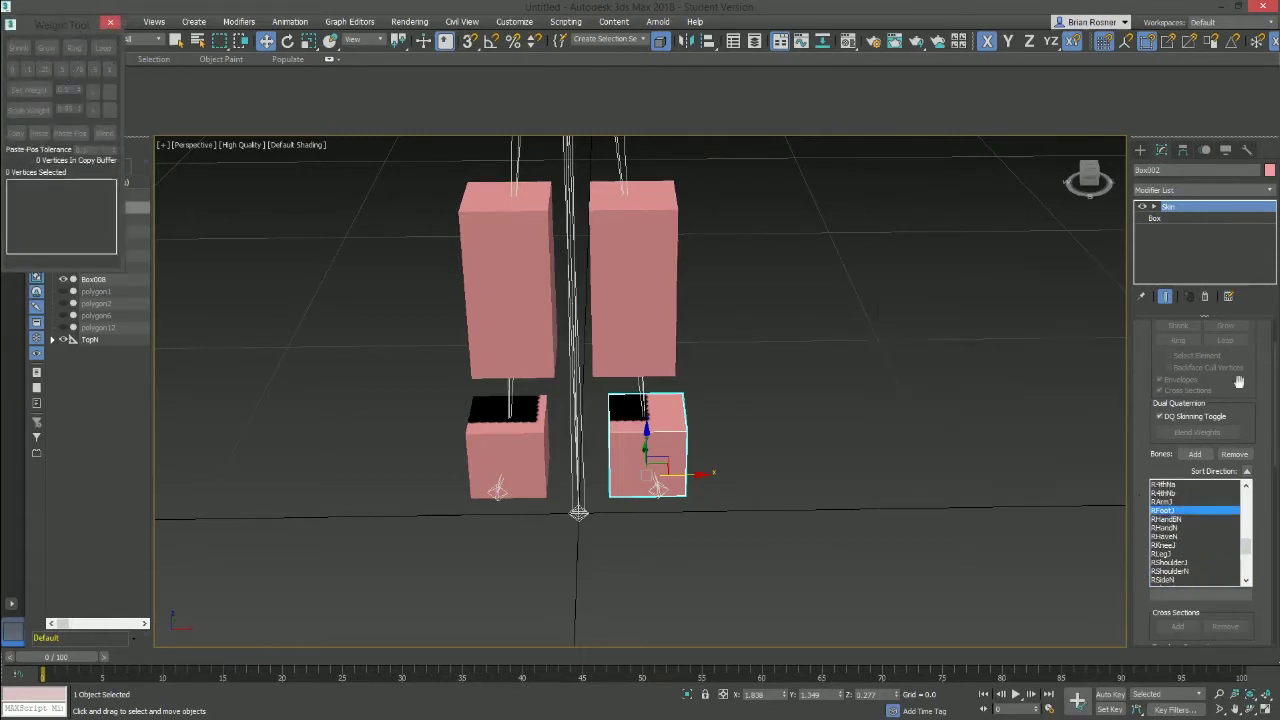
# Start envelope editing on the left-foot cube and make LFootJ the active bone
pyautogui.scroll(3, 1149, 345)
pyautogui.click(1200, 345)
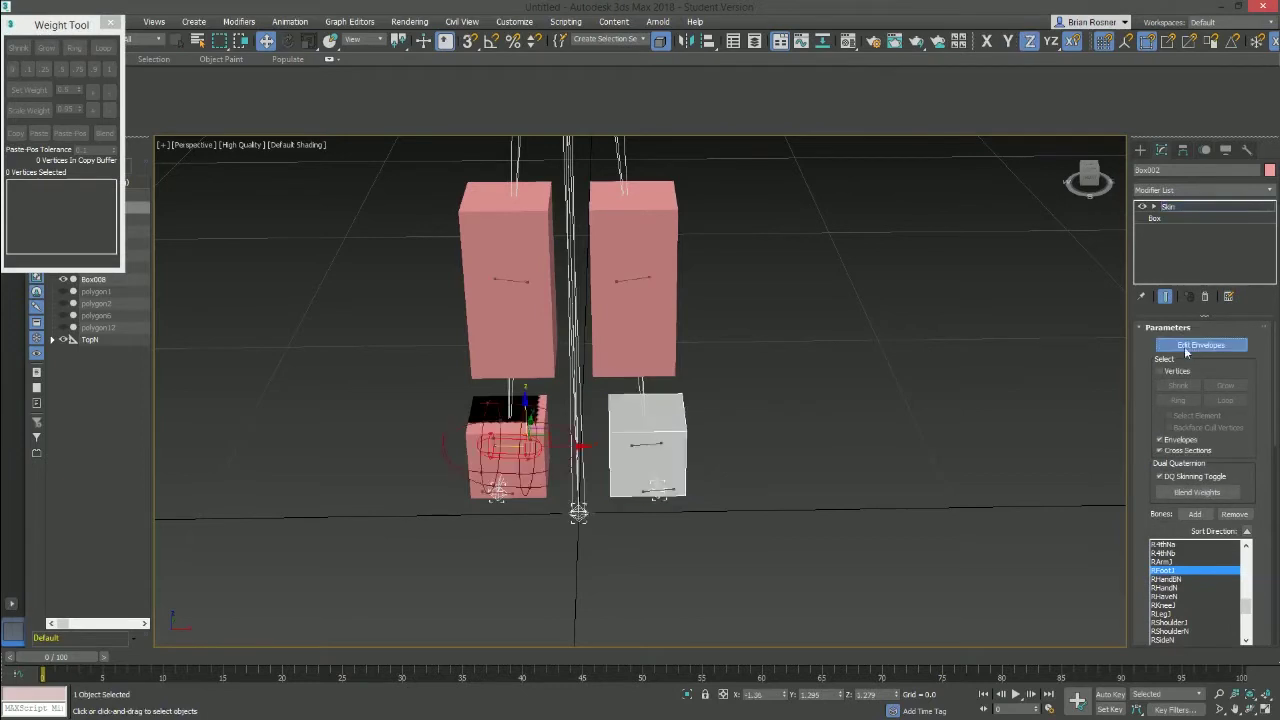
pyautogui.scroll(-4, 1181, 598)
pyautogui.moveTo(1250, 620); pyautogui.dragTo(1248, 576)
pyautogui.click(1166, 544)
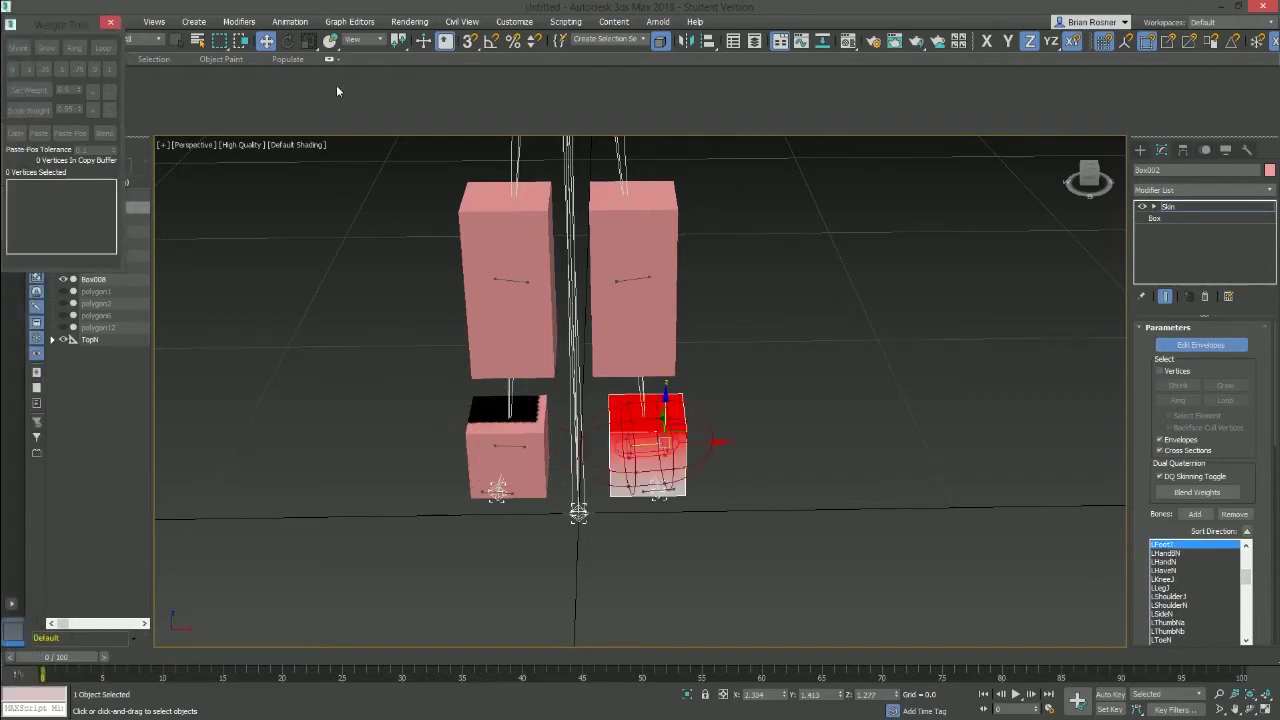
# Give all vertices of the left-foot cube a weight of 1 on LFootJ and finish envelope editing
pyautogui.moveTo(413, 279); pyautogui.dragTo(374, 287, button='middle')
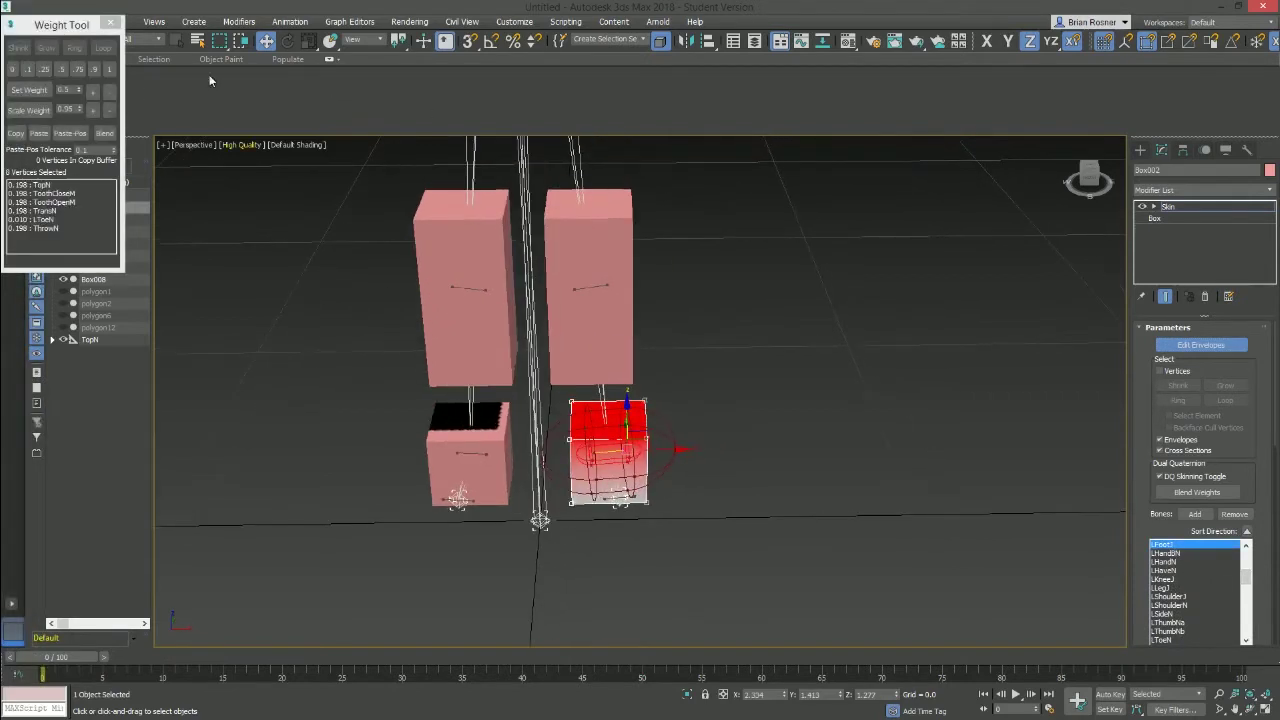
pyautogui.click(105, 69)
pyautogui.click(1187, 346)
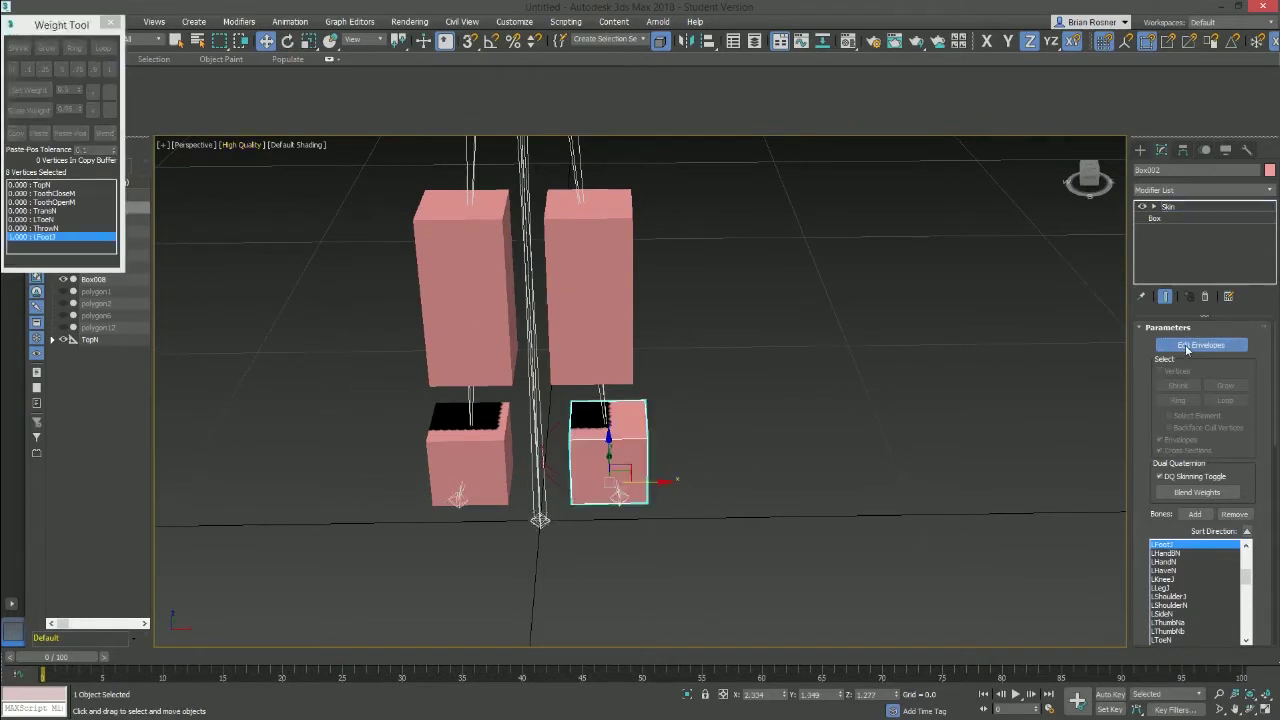
# Apply a Skin modifier to Box003, the cube at the figure's right foot, and add all of the skeleton's bones
pyautogui.click(463, 446)
pyautogui.click(1270, 192)
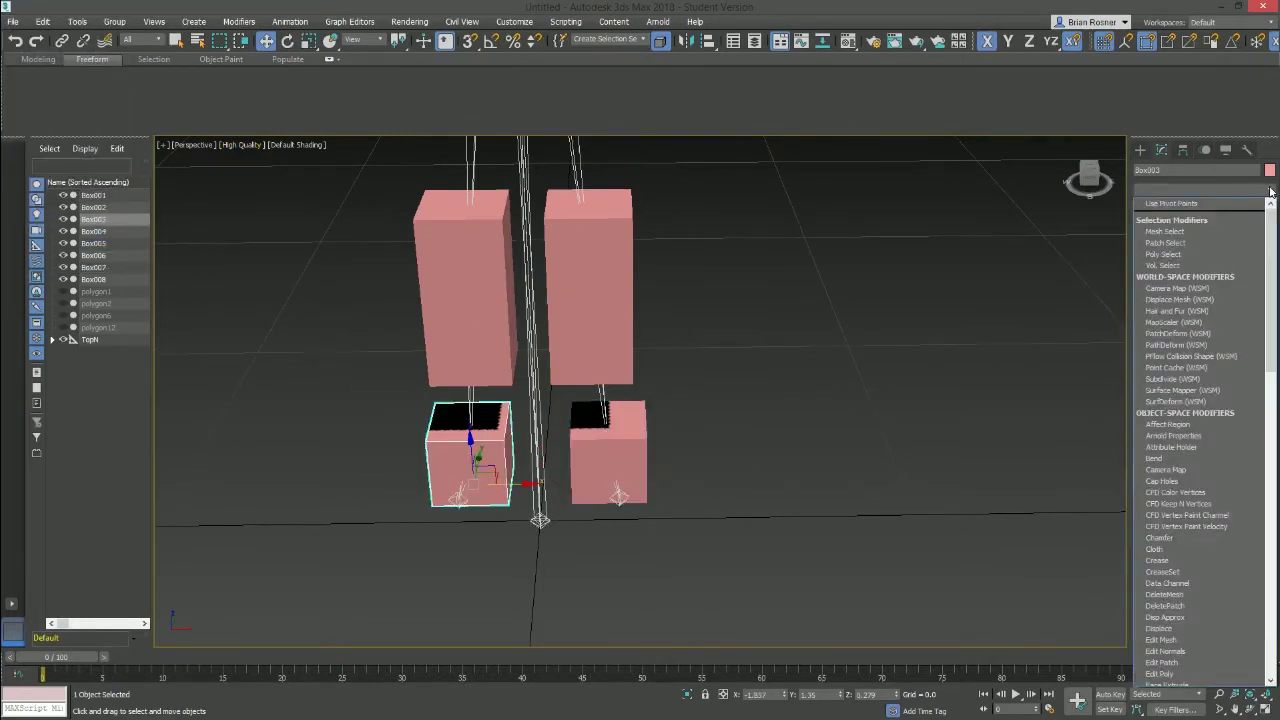
pyautogui.write('ski')
pyautogui.press('Return')
pyautogui.click(1195, 513)
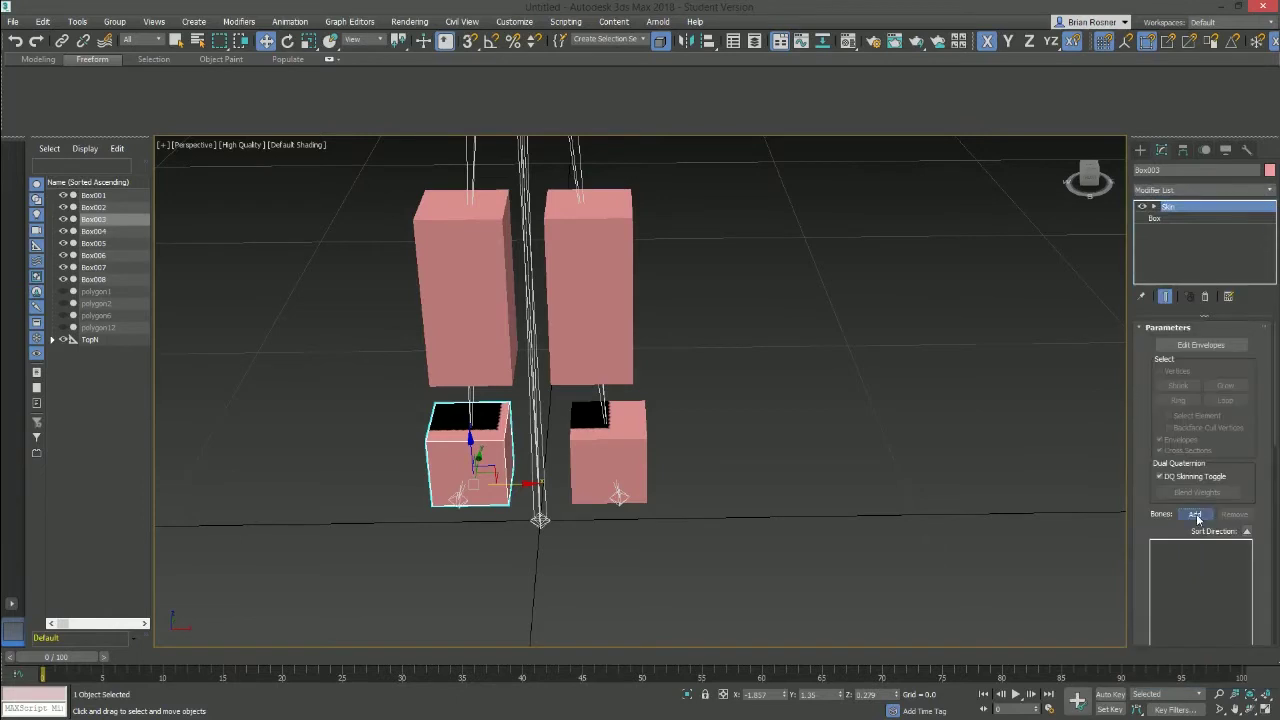
pyautogui.hotkey('ctrl', 'a')
pyautogui.press('Return')
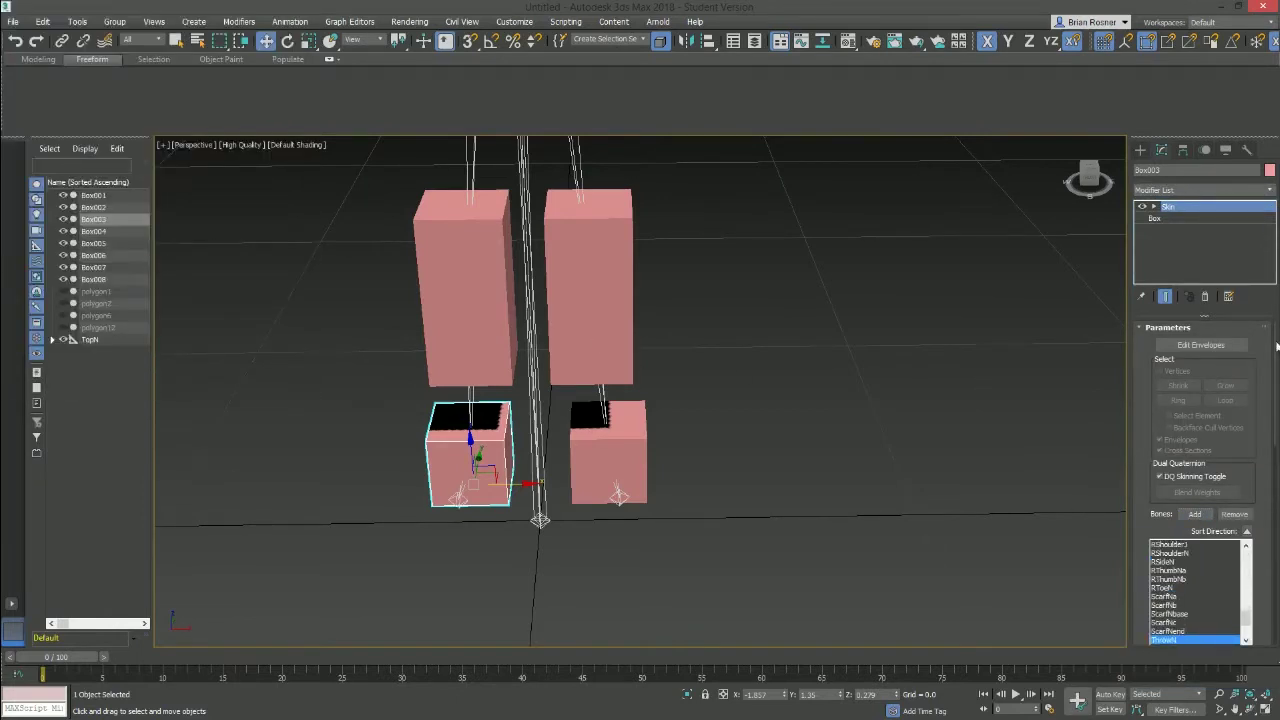
# Start envelope editing on the right-foot cube, select the HeadN bone, and open the Weight Tool
pyautogui.click(1200, 344)
pyautogui.scroll(-3, 1203, 509)
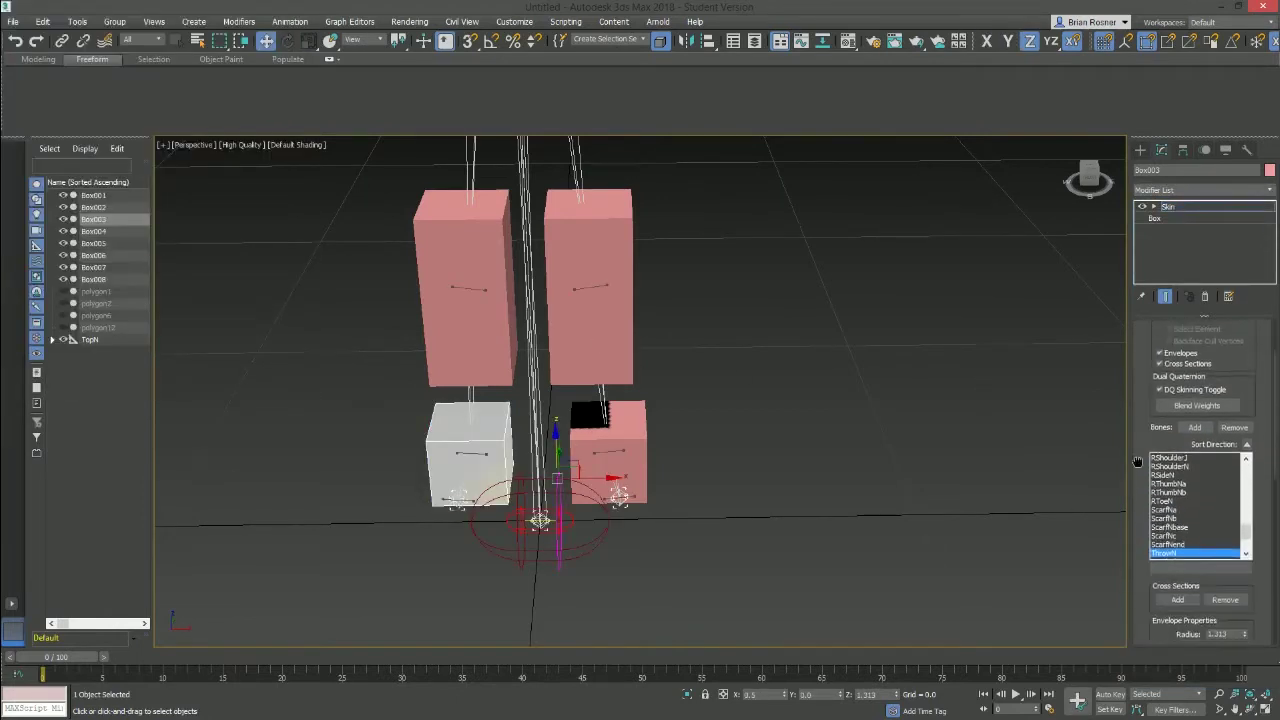
pyautogui.moveTo(1248, 565); pyautogui.dragTo(1248, 505)
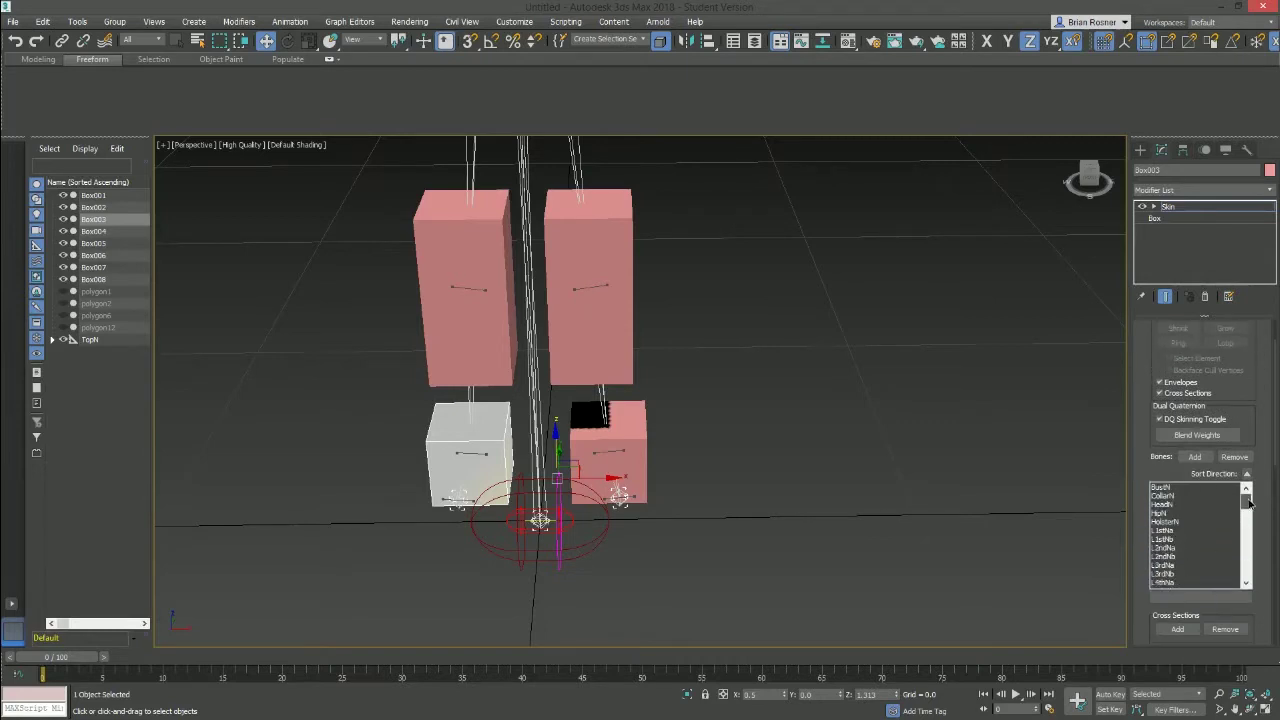
pyautogui.click(1160, 505)
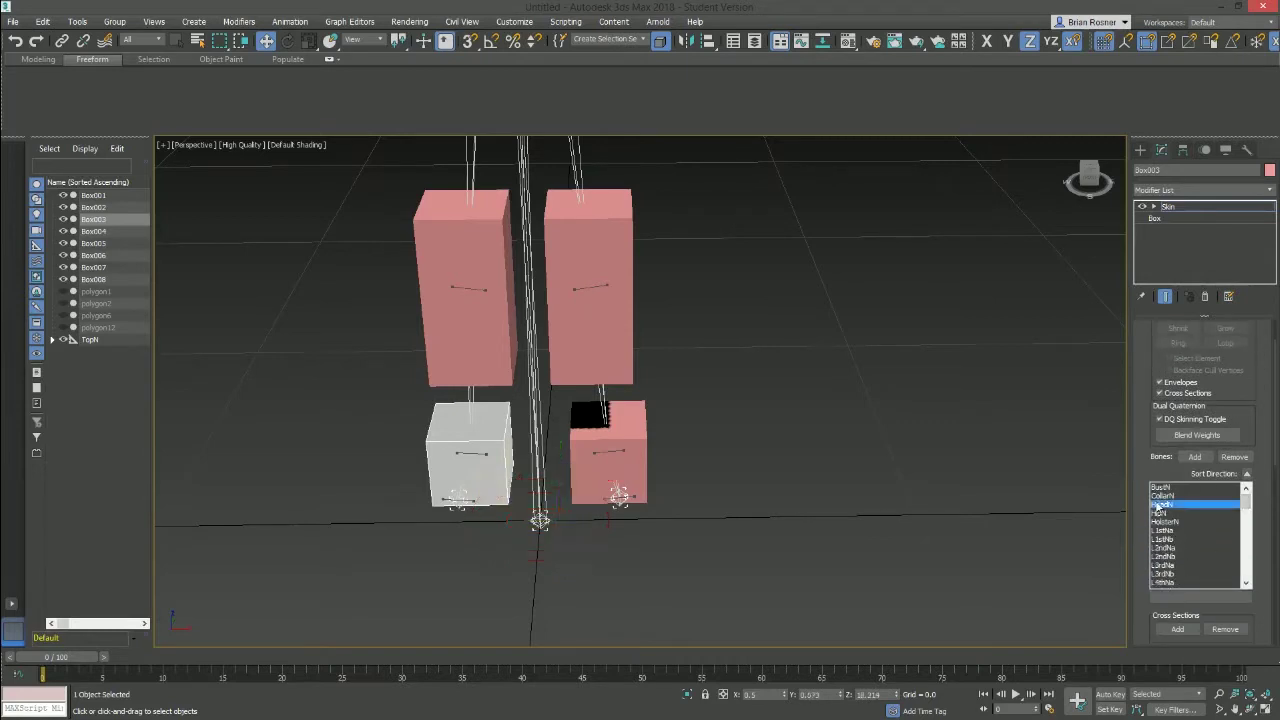
pyautogui.rightClick(1048, 441)
pyautogui.click(985, 447)
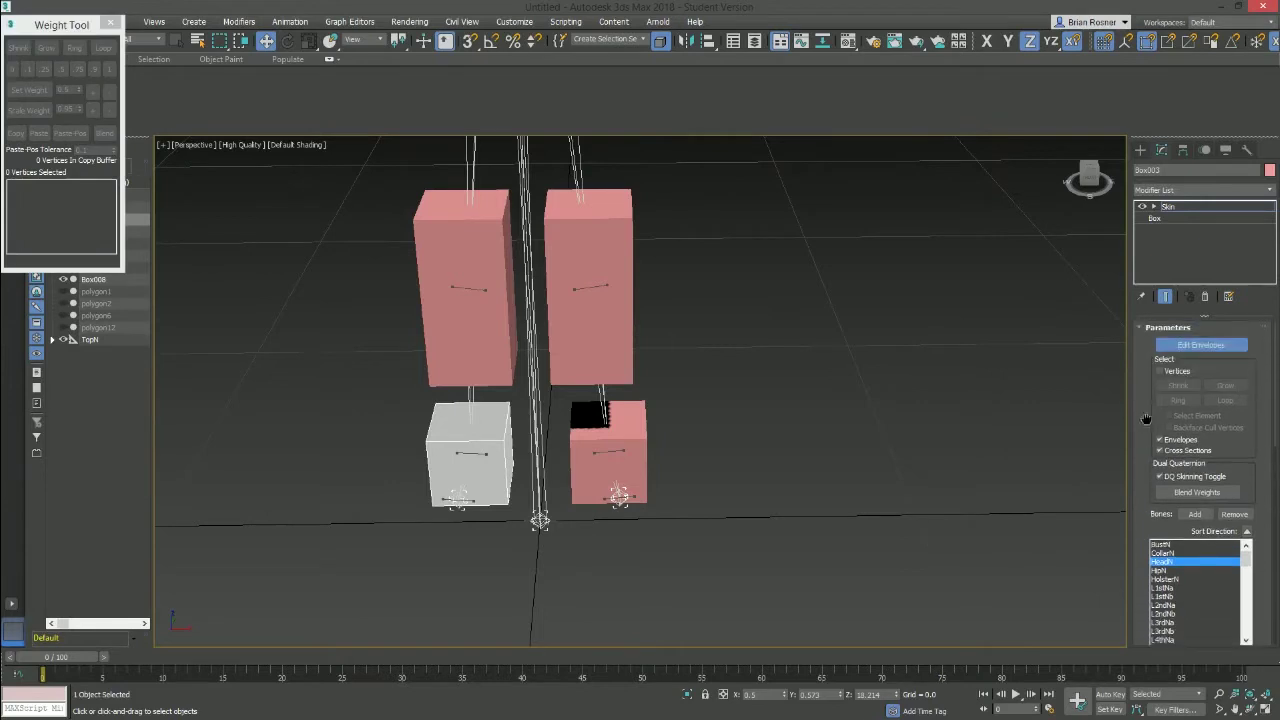
# Find RFootJ among the right-foot cube's skin bones and make it the active bone
pyautogui.moveTo(1250, 563); pyautogui.dragTo(1250, 583)
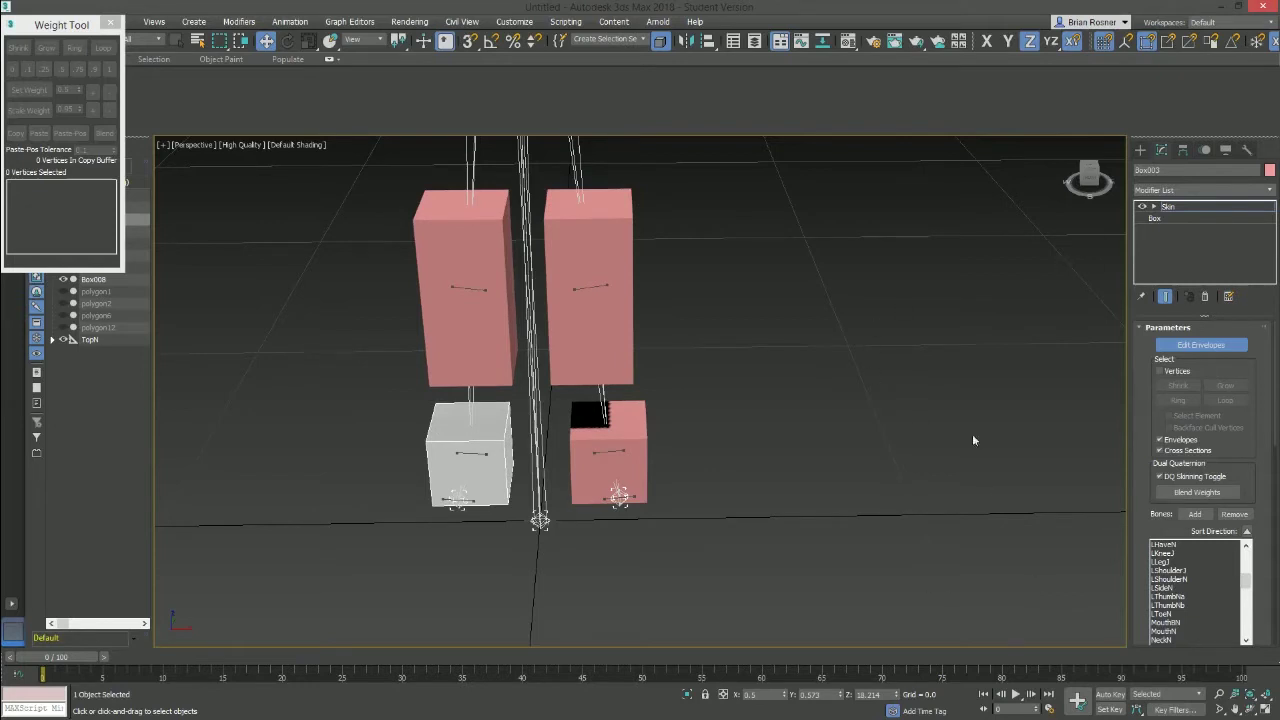
pyautogui.moveTo(1142, 556); pyautogui.dragTo(1138, 476)
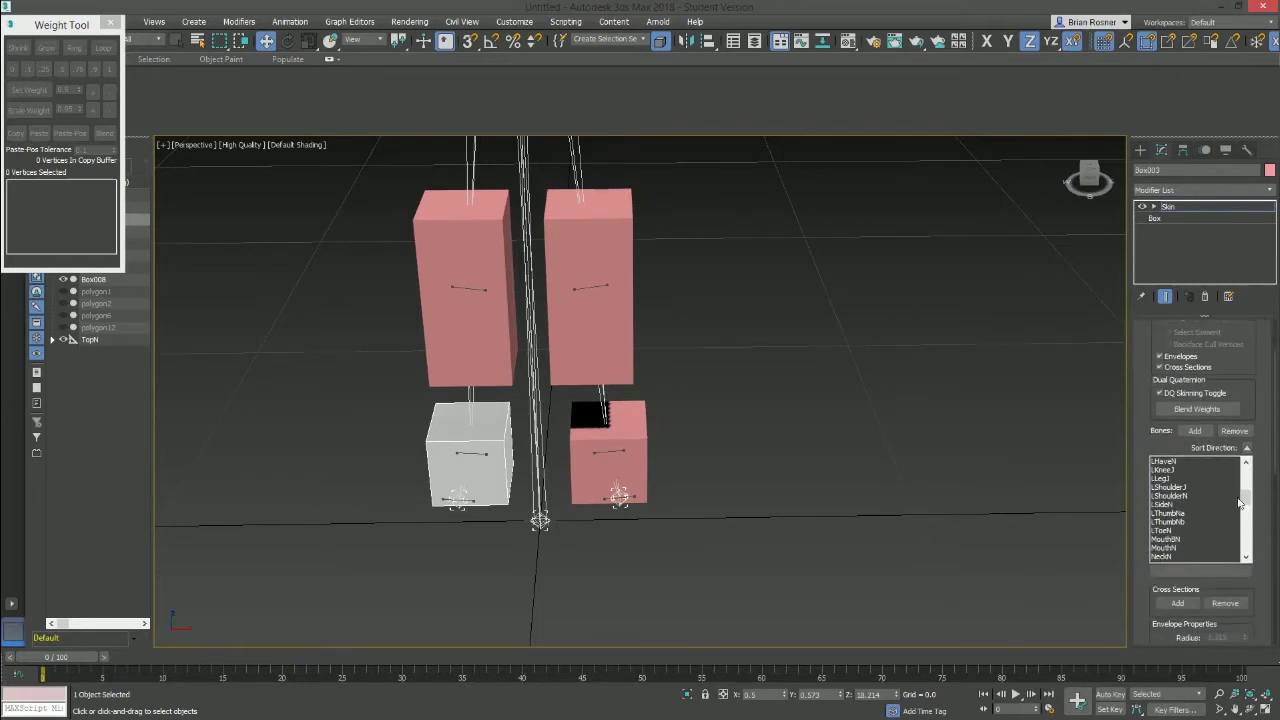
pyautogui.moveTo(1240, 503); pyautogui.dragTo(1248, 556)
pyautogui.moveTo(1160, 503)
pyautogui.mouseDown()
pyautogui.moveTo(1163, 540)
pyautogui.moveTo(1167, 505)
pyautogui.mouseUp()
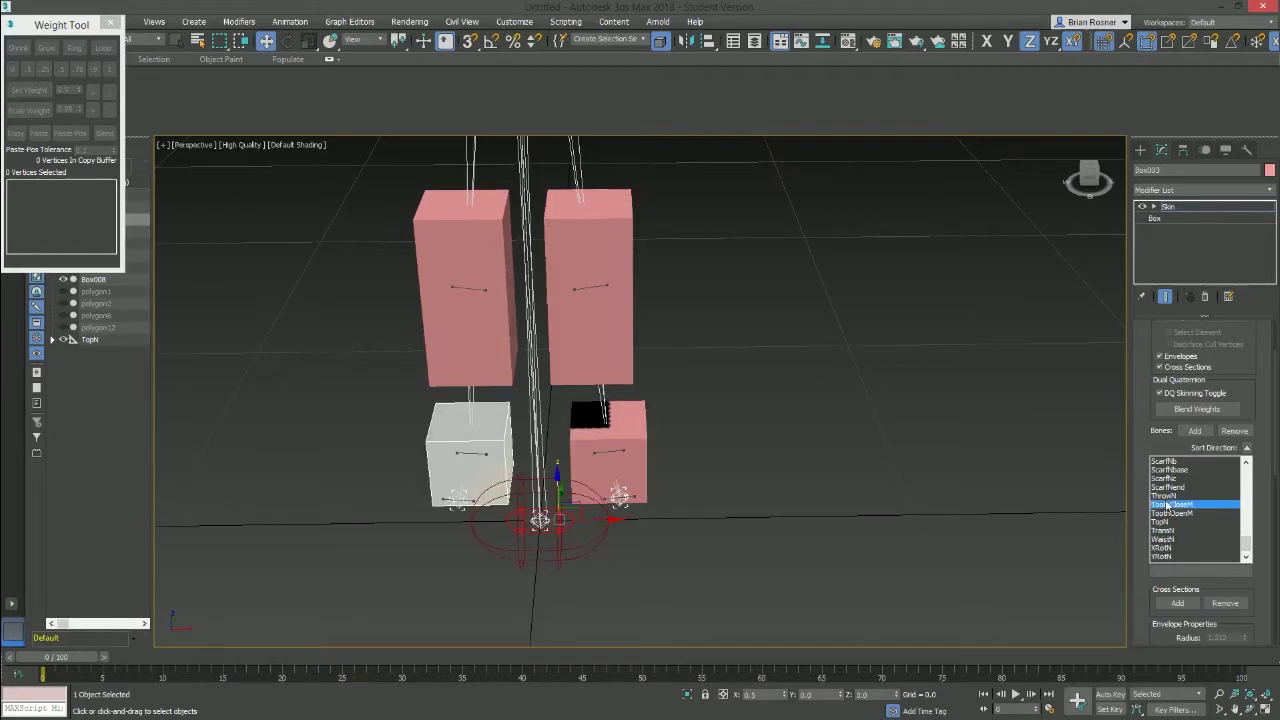
pyautogui.scroll(7, 1166, 505)
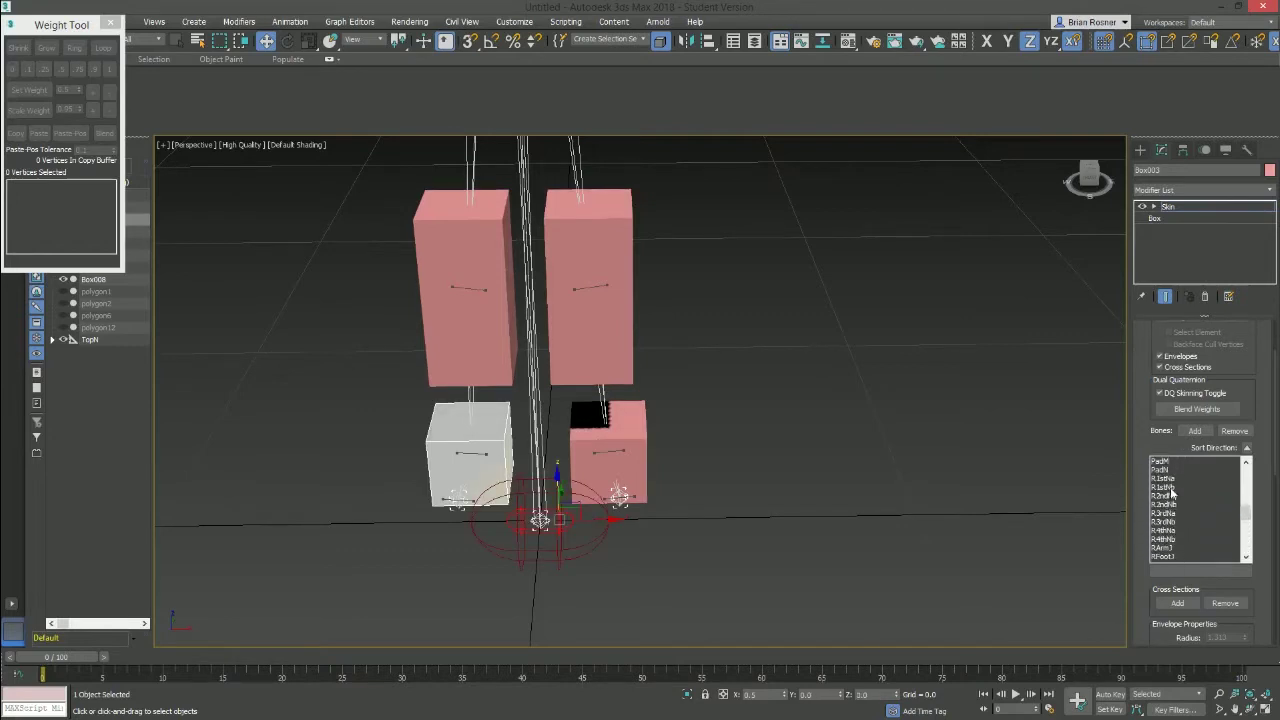
pyautogui.scroll(-3, 1170, 495)
pyautogui.click(1164, 531)
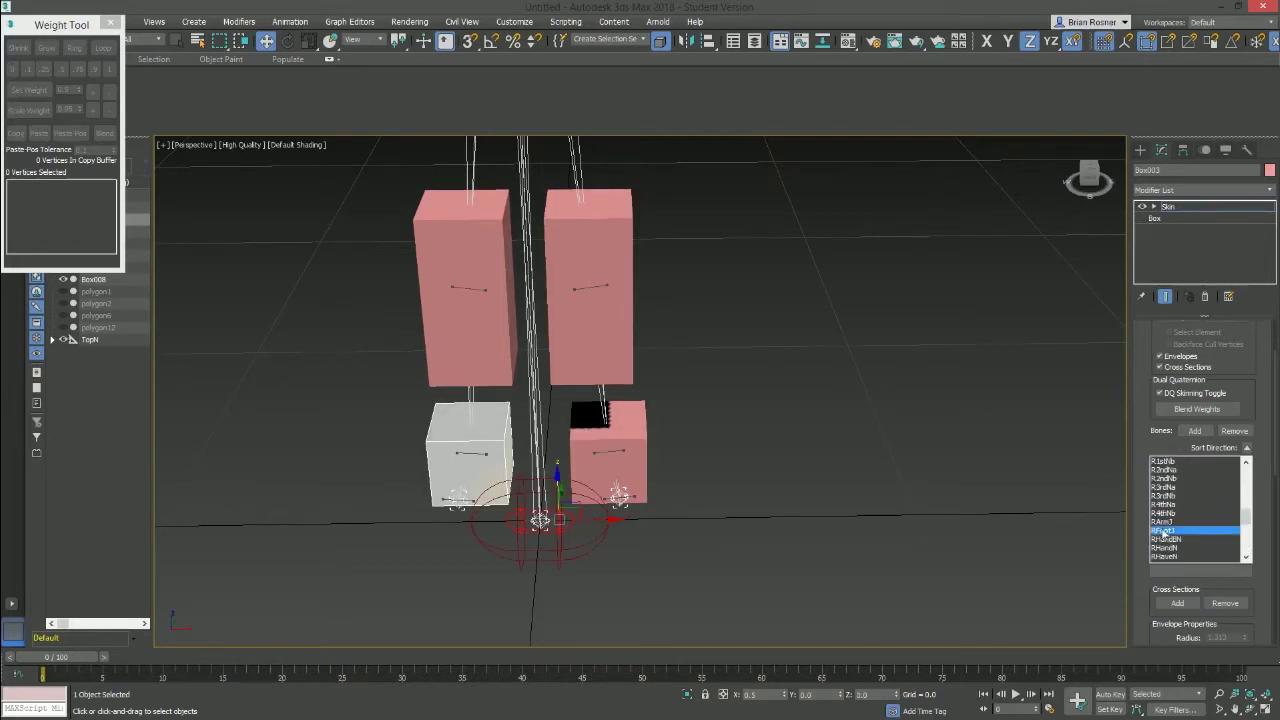
# Give all vertices of the right-foot cube a weight of 1 on RFootJ
pyautogui.moveTo(403, 264); pyautogui.dragTo(386, 273, button='middle')
pyautogui.click(110, 65)
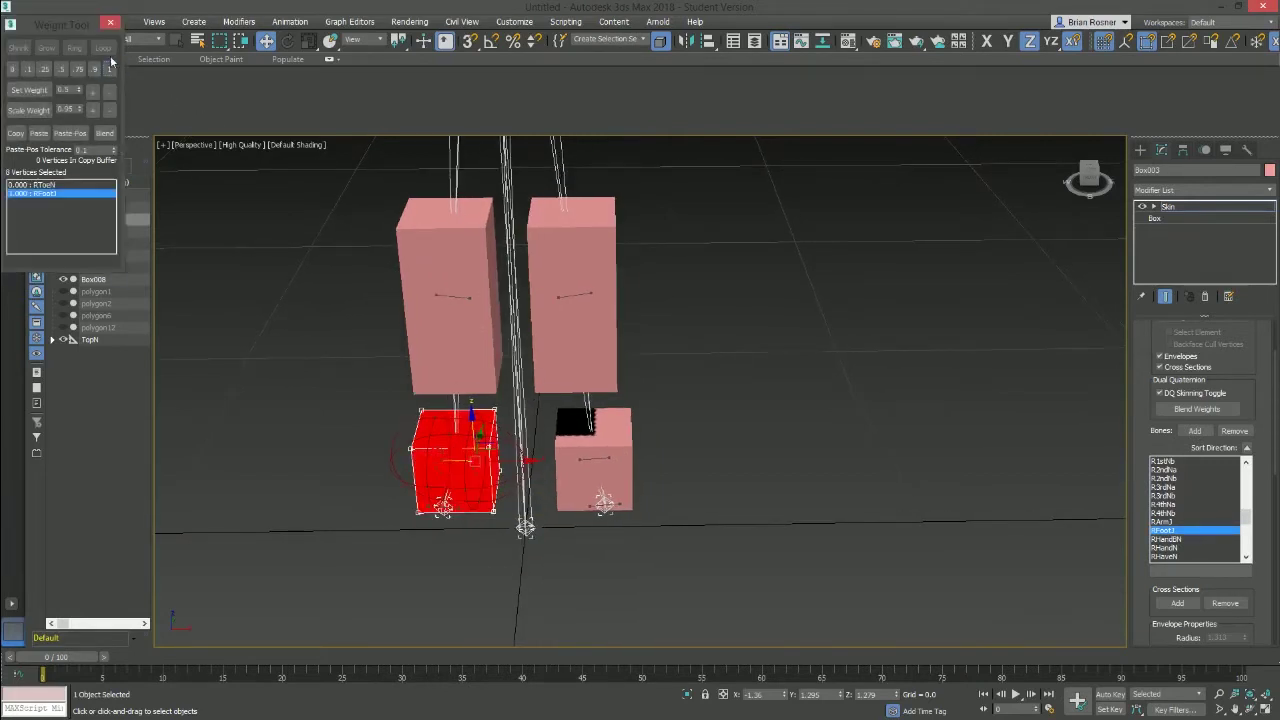
# Set the blend weights of the right-foot cube's vertices to 1, turn off Blend Weights, and finish envelope editing
pyautogui.click(1198, 409)
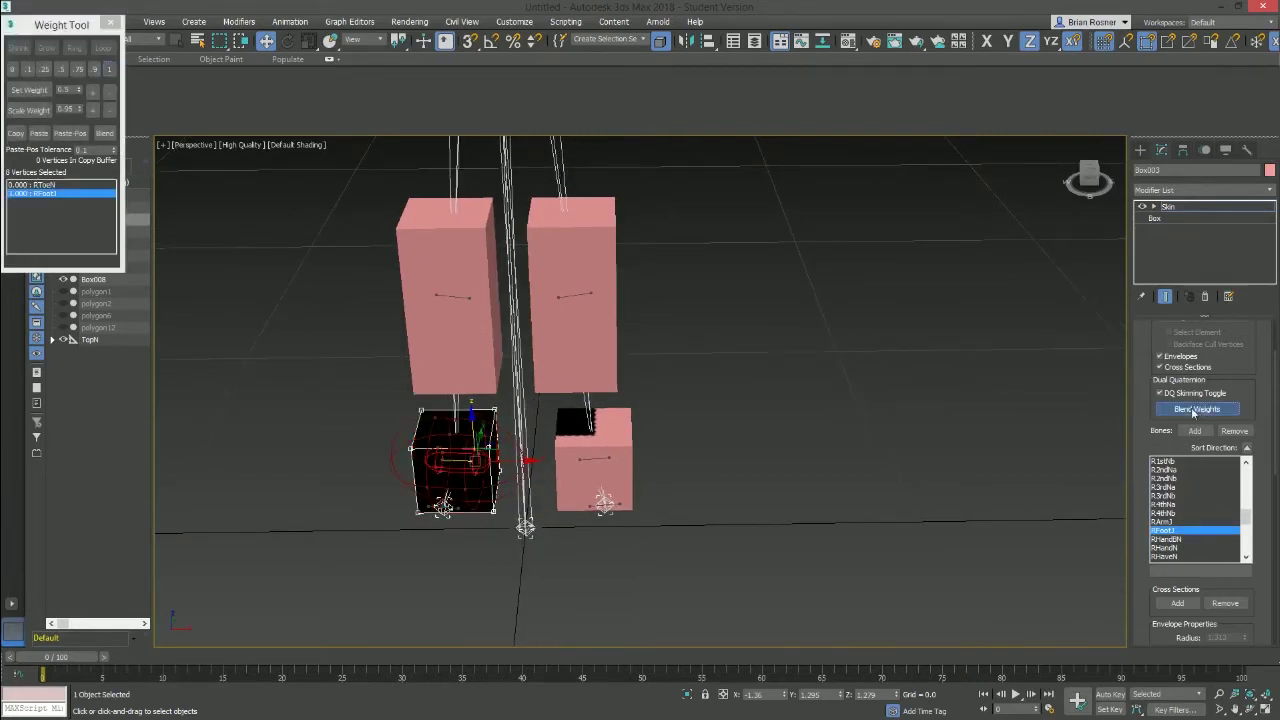
pyautogui.click(929, 377)
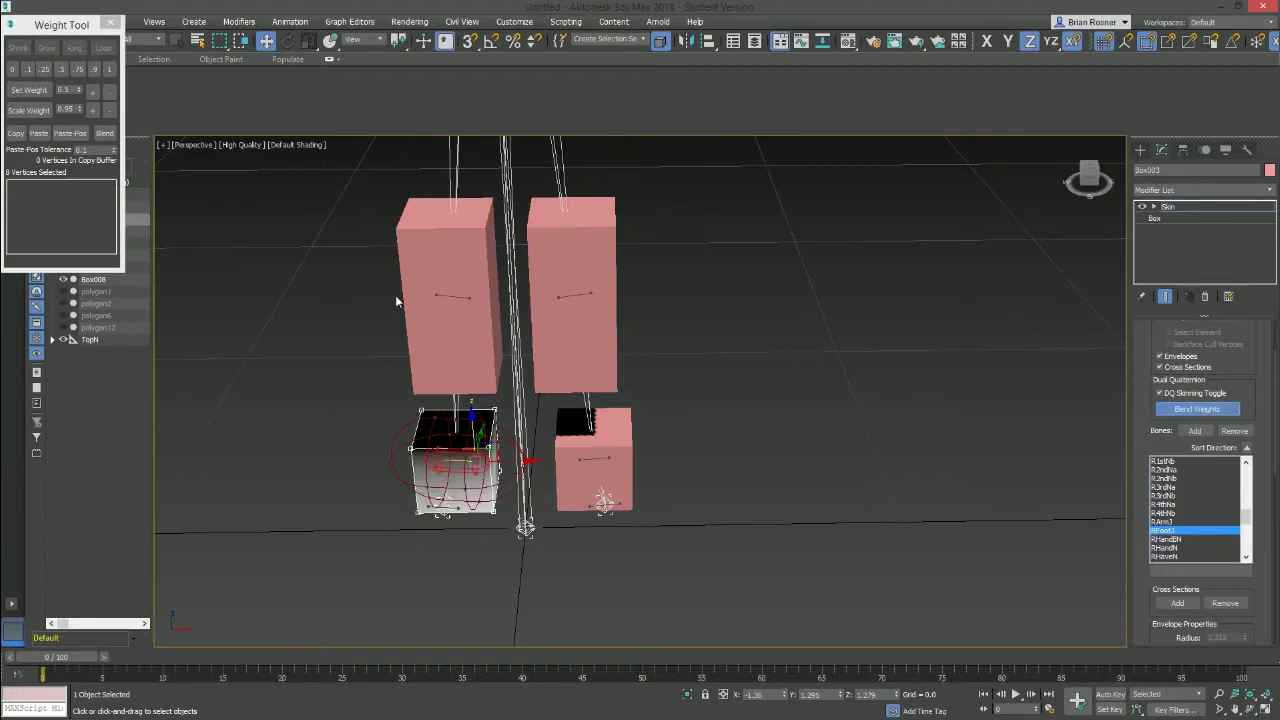
pyautogui.click(110, 69)
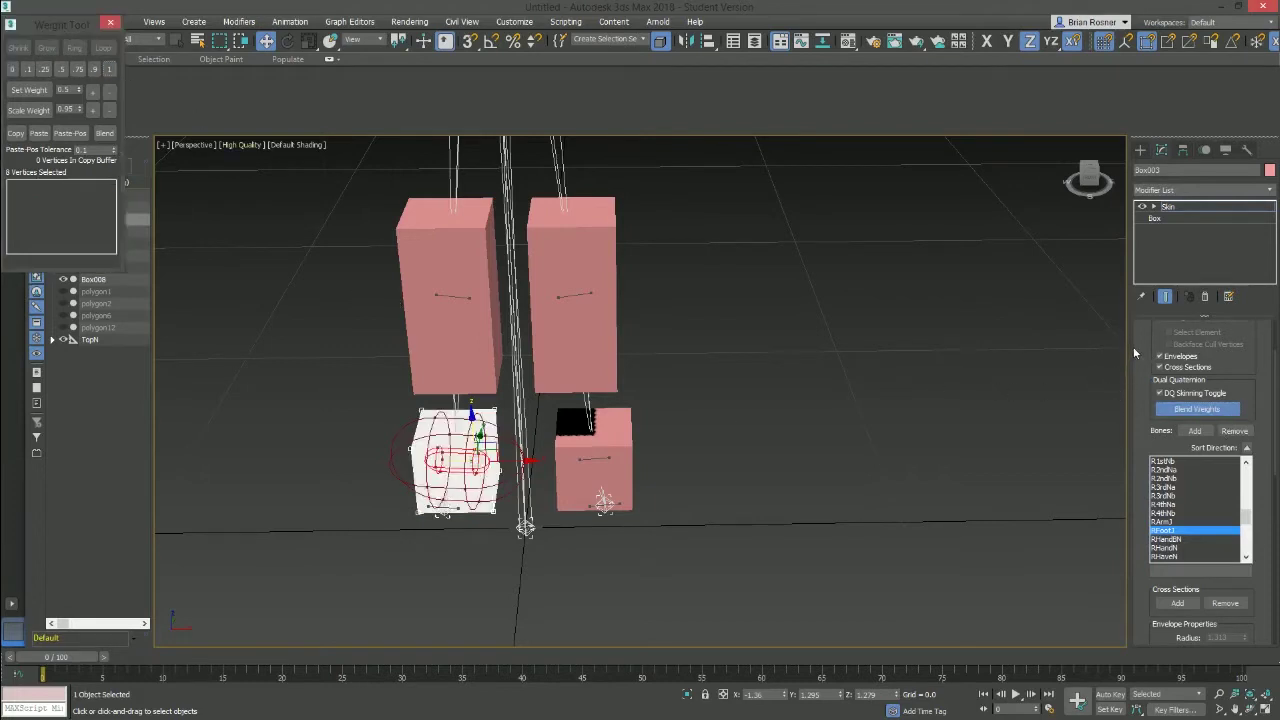
pyautogui.moveTo(1145, 358); pyautogui.dragTo(1143, 461)
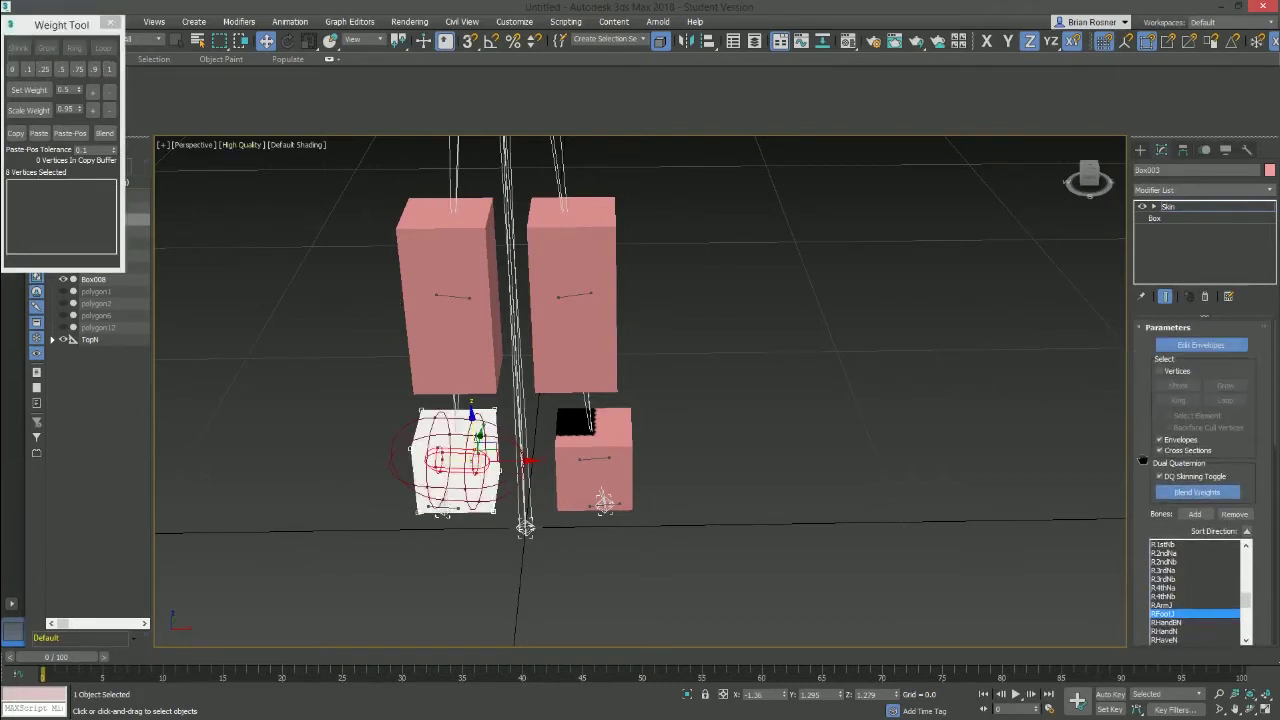
pyautogui.click(1195, 489)
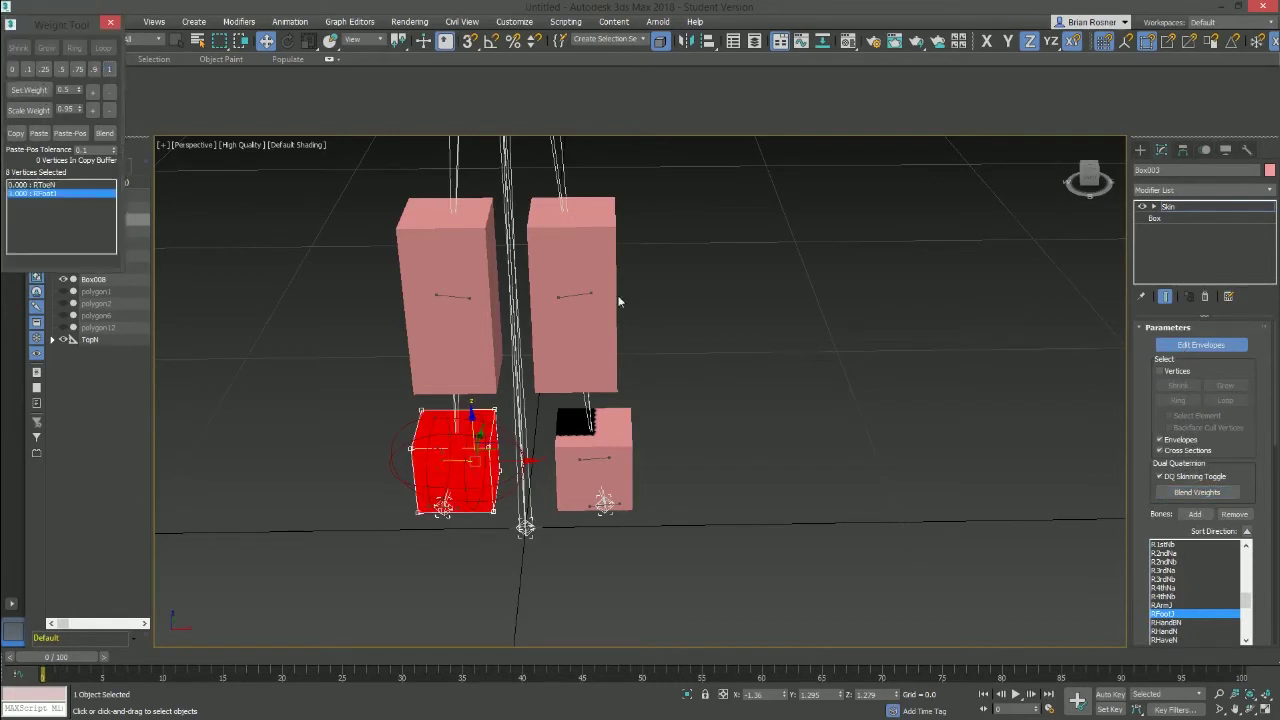
pyautogui.click(1172, 348)
# Apply a Skin modifier to Box004, the head cube, and add all of the skeleton's bones to it
pyautogui.moveTo(737, 252); pyautogui.dragTo(786, 517, button='middle')
pyautogui.moveTo(766, 219); pyautogui.dragTo(763, 459, button='middle')
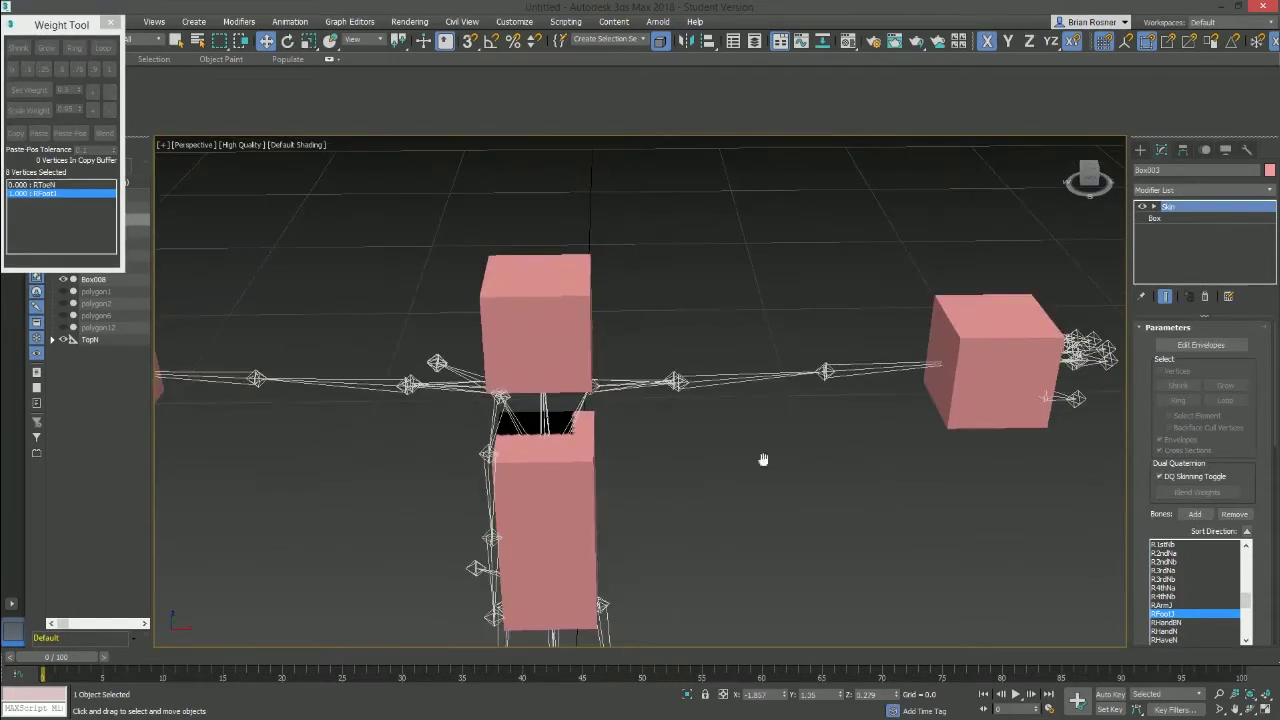
pyautogui.click(525, 279)
pyautogui.click(1270, 190)
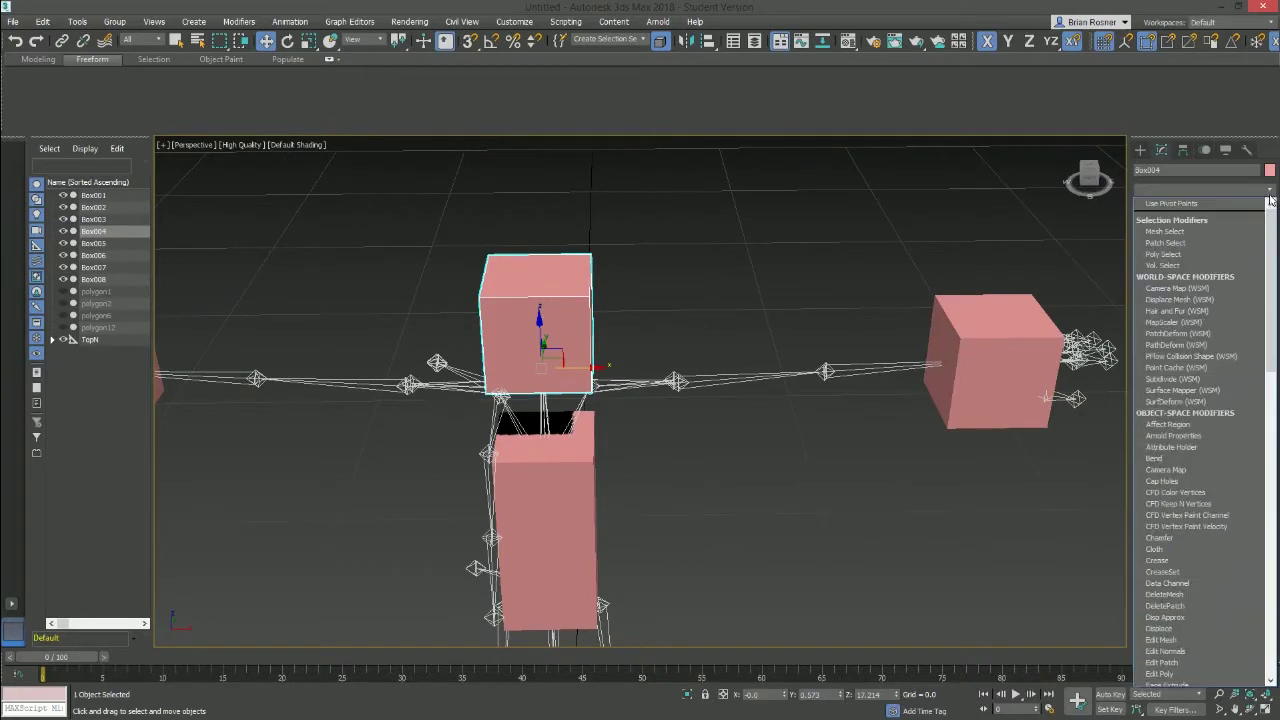
pyautogui.scroll(-5, 1215, 450)
pyautogui.click(1219, 512)
pyautogui.click(1195, 514)
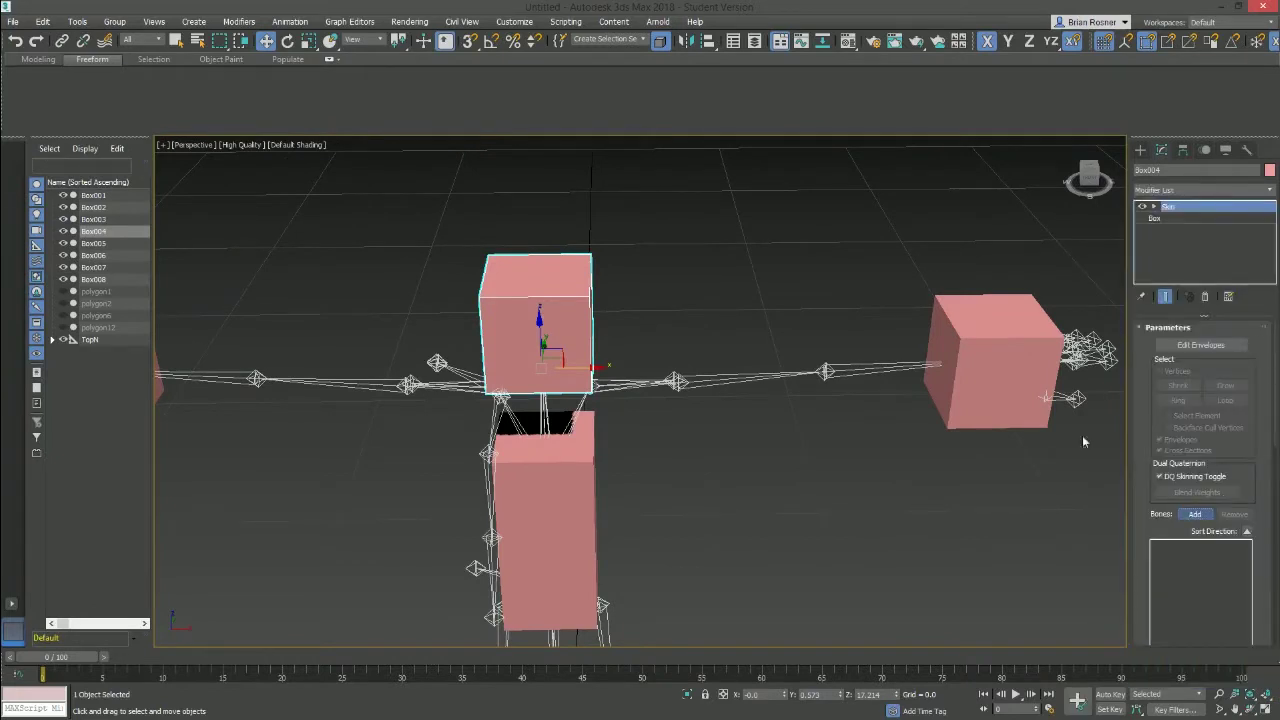
pyautogui.hotkey('ctrl', 'a')
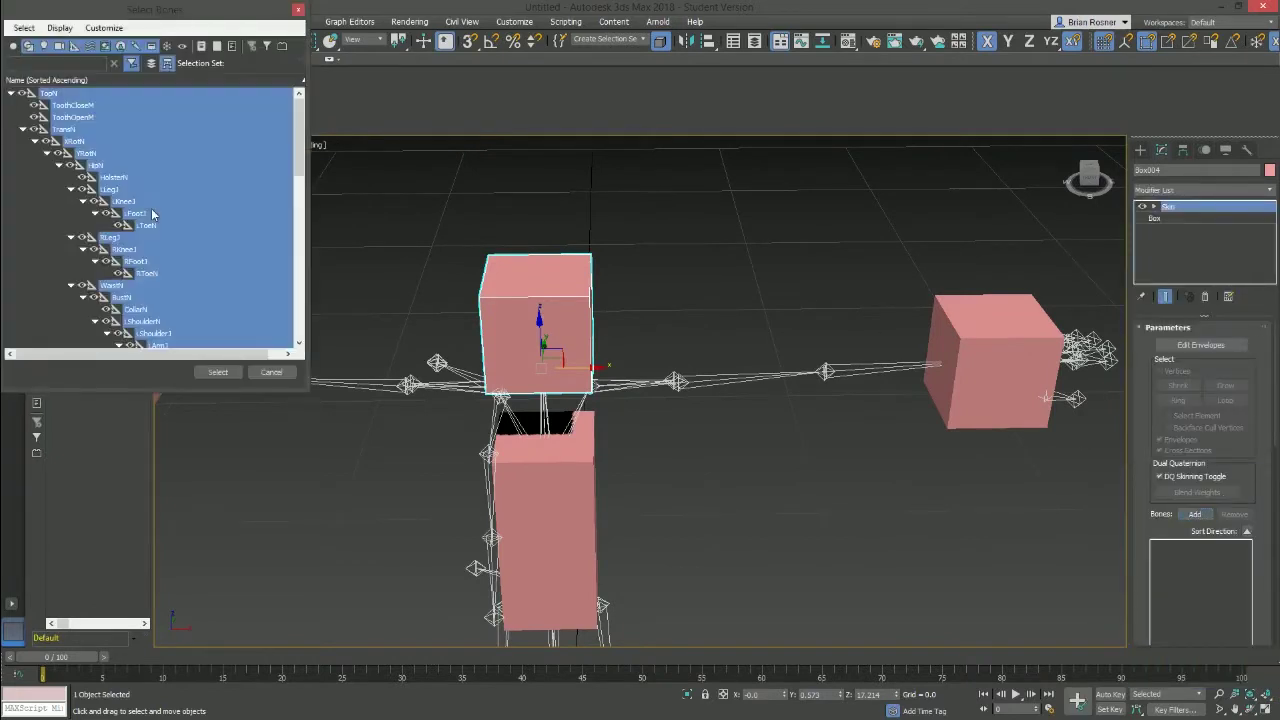
pyautogui.press('Return')
# Start envelope editing on the head cube, make HeadN the active bone, and open the Weight Tool
pyautogui.click(1199, 345)
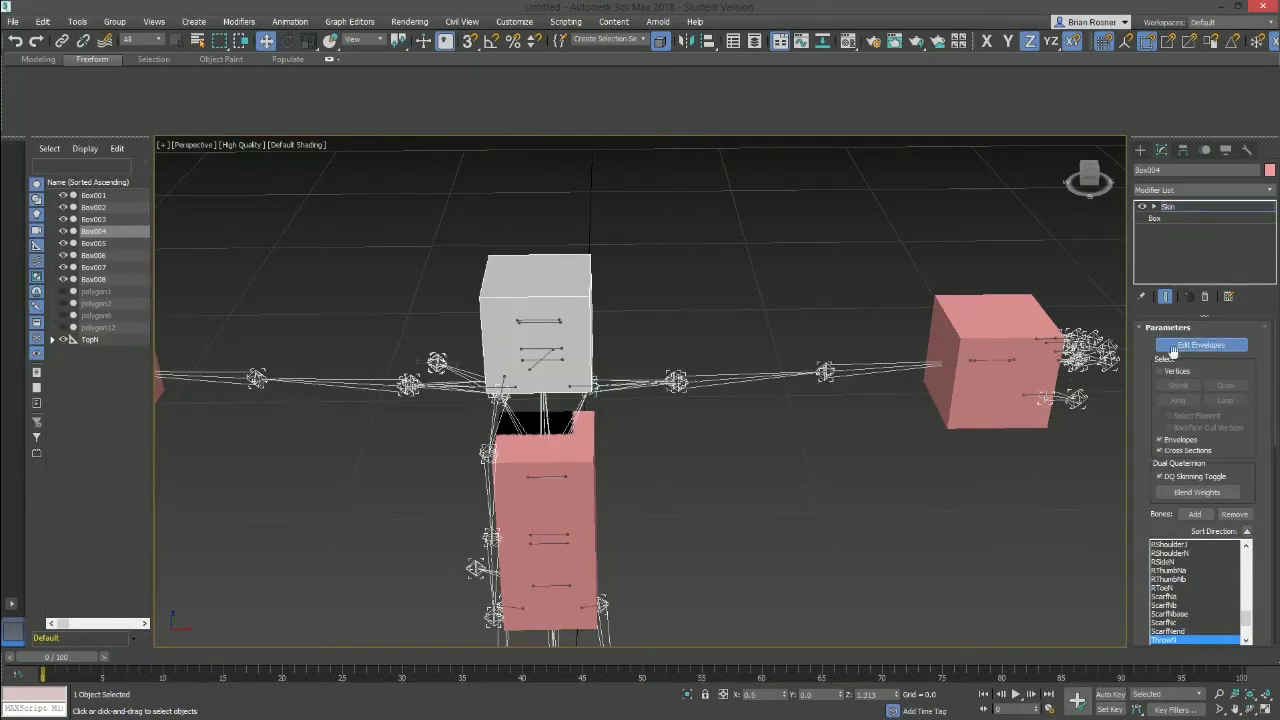
pyautogui.scroll(15, 1180, 575)
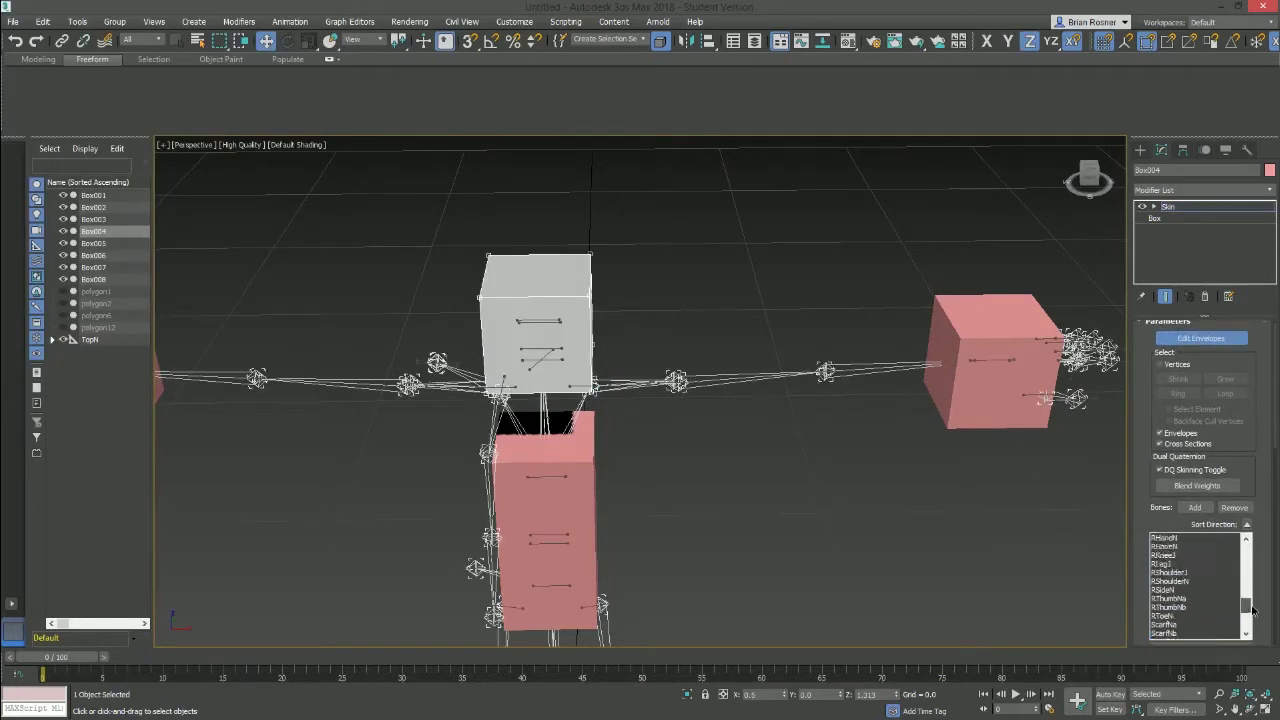
pyautogui.click(1170, 546)
pyautogui.rightClick(811, 450)
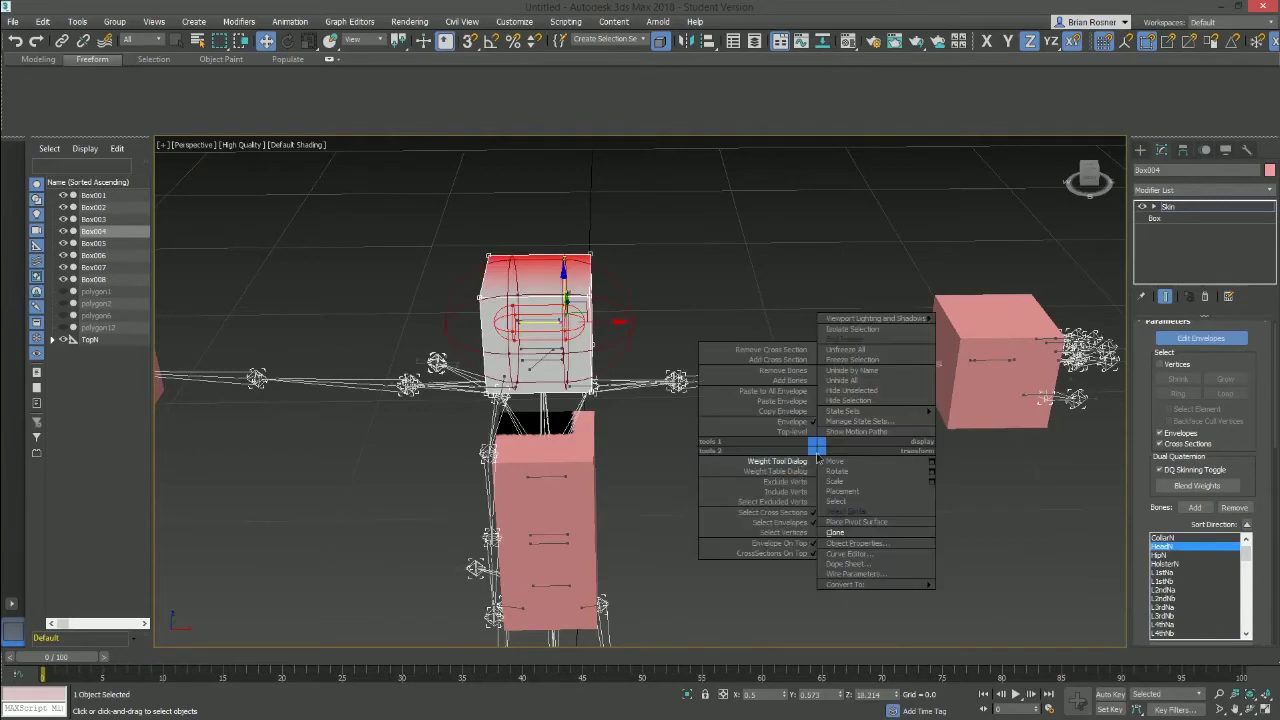
pyautogui.click(792, 455)
# Give all vertices of the head cube a weight of 1 on HeadN, close the Weight Tool, and finish envelope editing
pyautogui.click(110, 69)
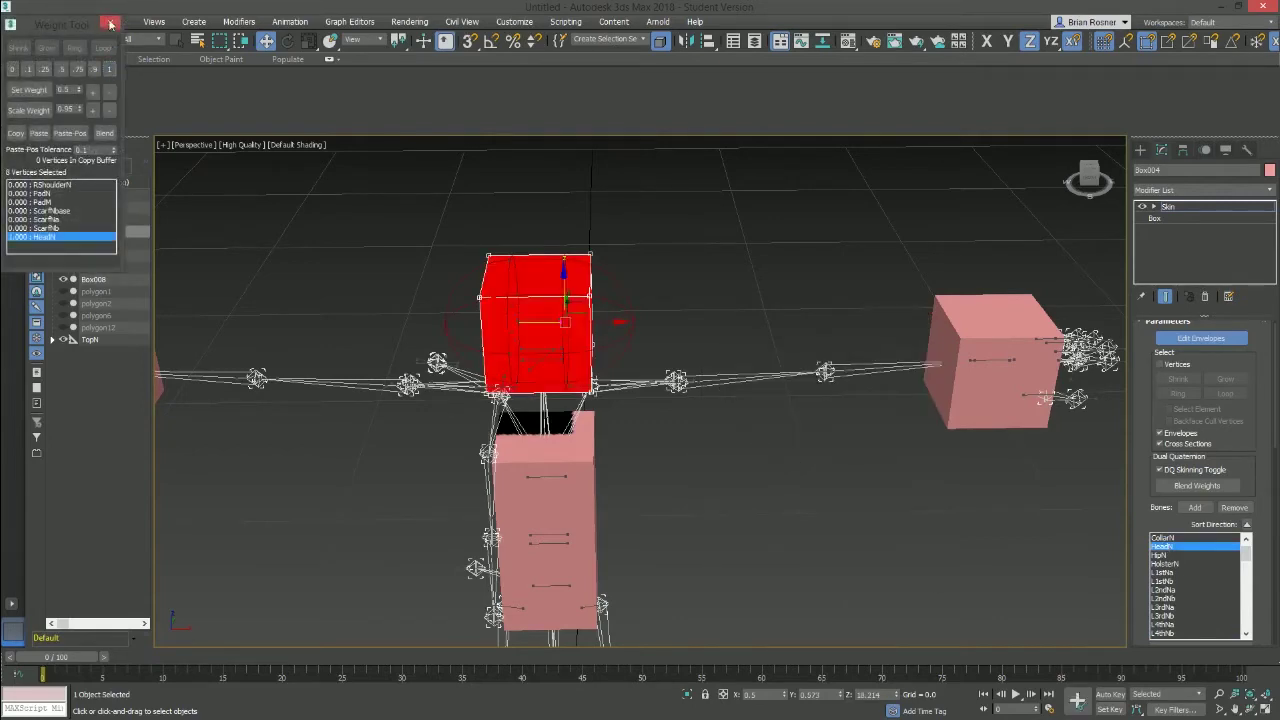
pyautogui.click(110, 22)
pyautogui.click(1174, 340)
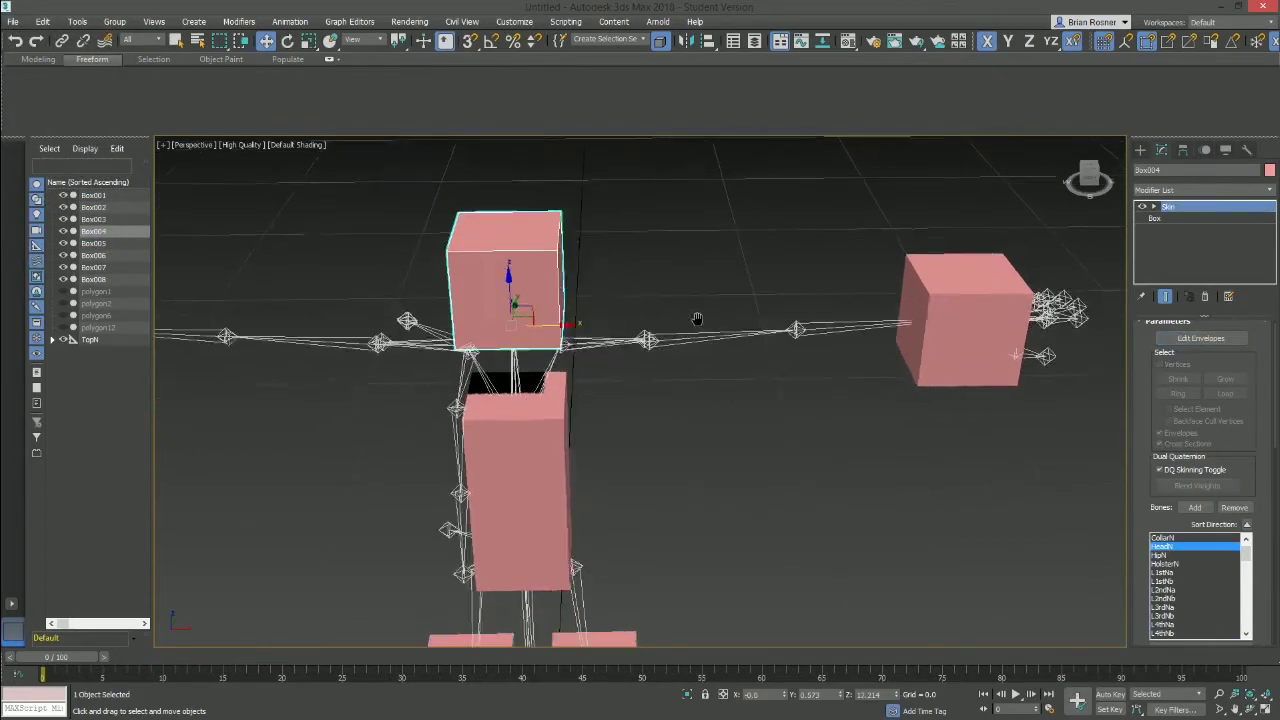